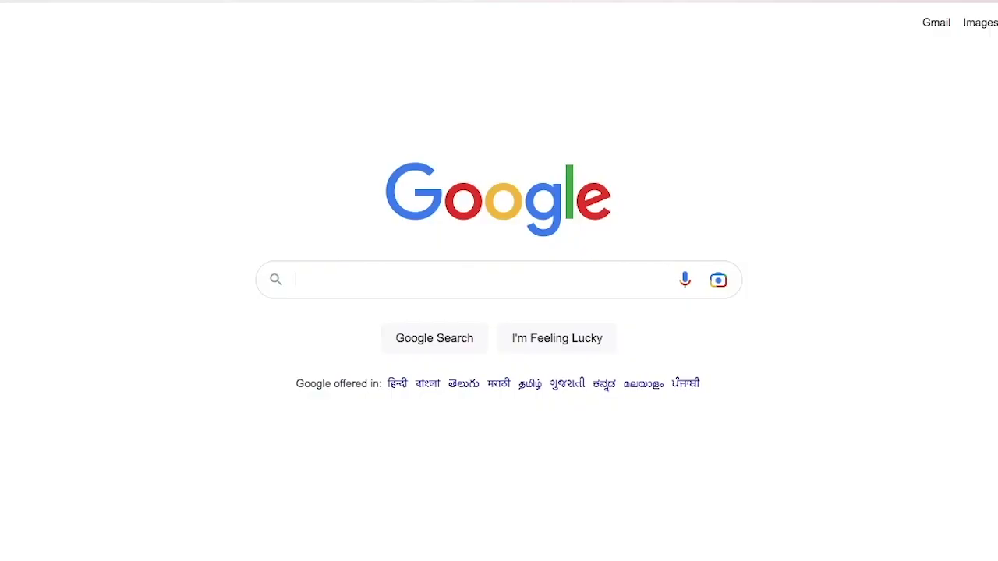
# Step: Search Google for the presenter's channel name and for "business facebook manager"
pyautogui.write('digital sudhi')
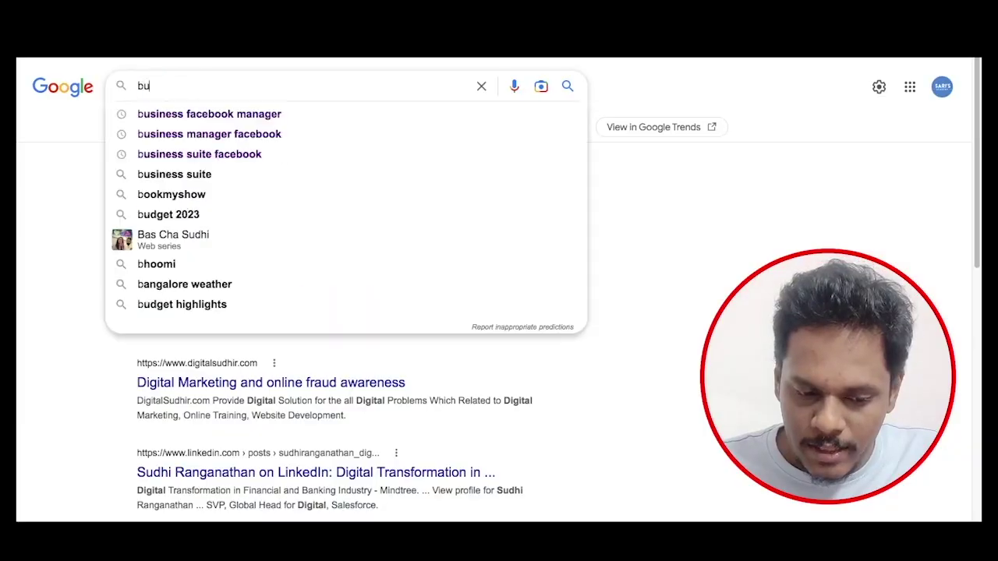
pyautogui.write('sines')
pyautogui.press('Down')
pyautogui.press('Return')
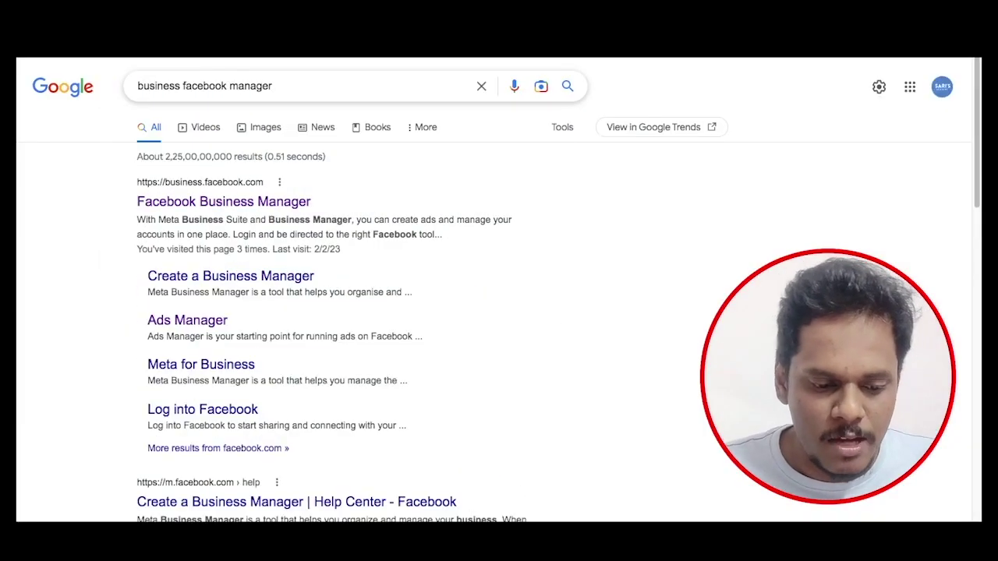
pyautogui.scroll(-1, 133, 325)
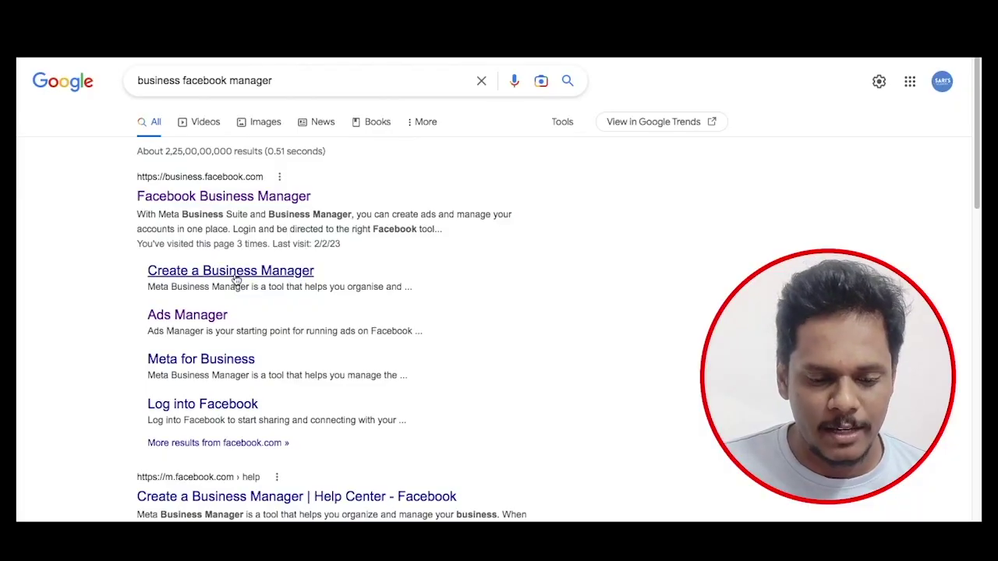
# Step: Open the "Create a Business Manager" search result in a separate tab and switch to it
pyautogui.rightClick(236, 279)
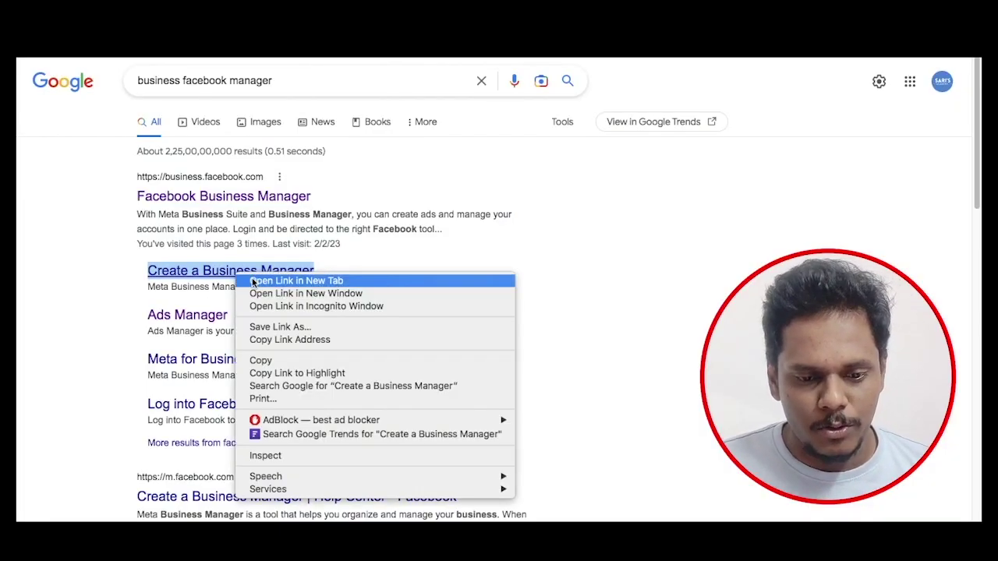
pyautogui.click(265, 281)
pyautogui.hotkey('ctrl', 'Tab')
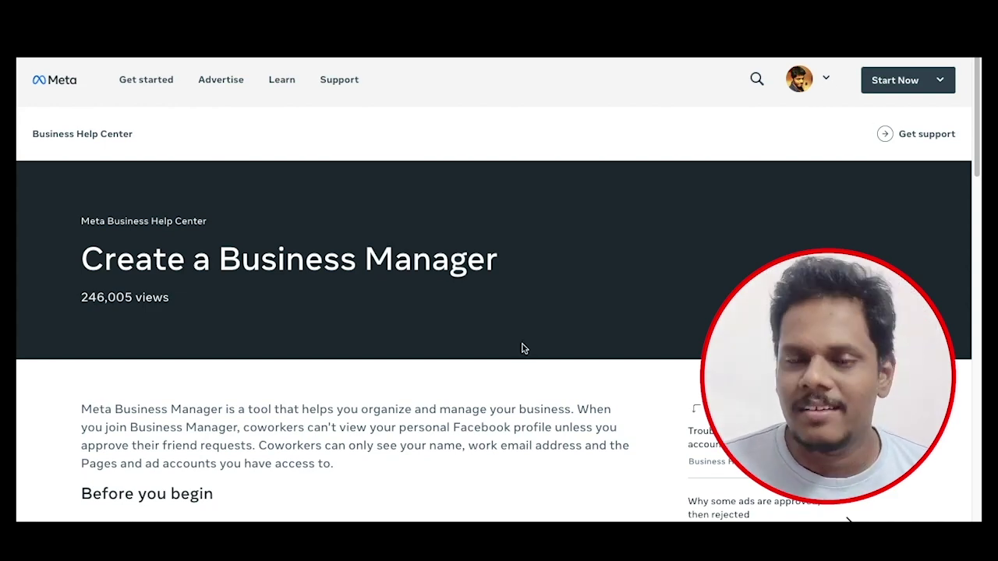
# Step: Look through the "Create a Business Manager" help article and the Ads Manager overview page
pyautogui.scroll(-5, 523, 348)
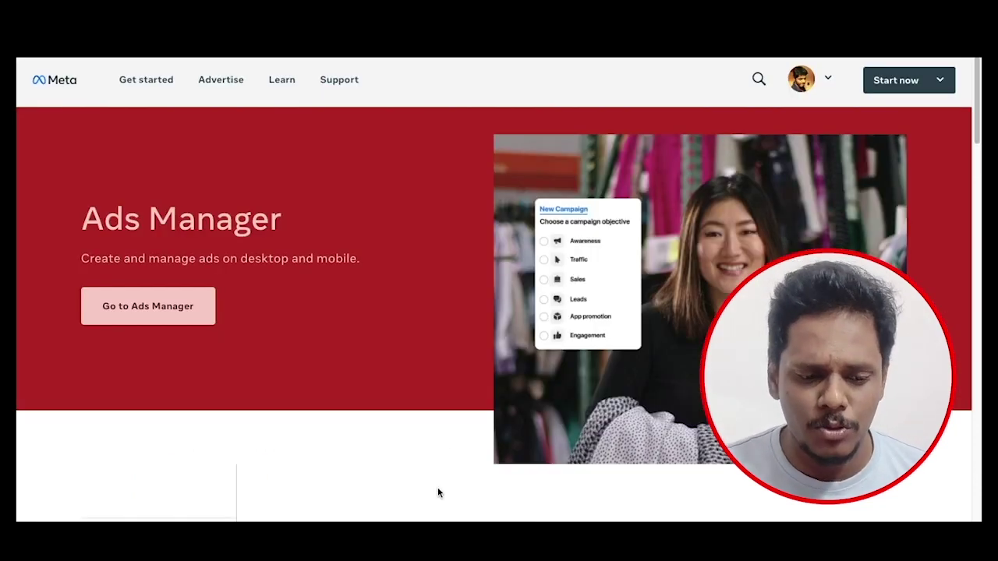
pyautogui.scroll(-1, 438, 491)
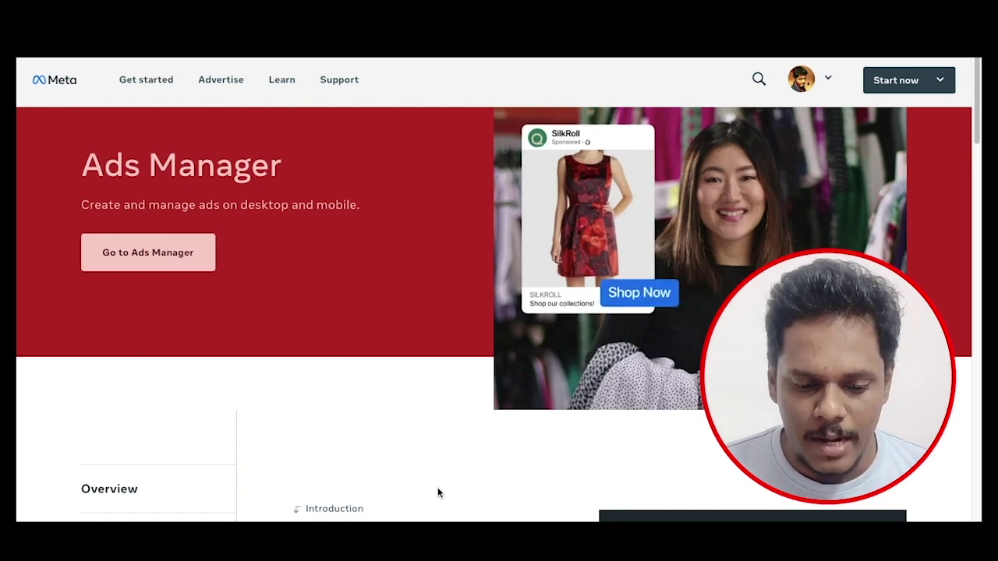
pyautogui.scroll(-4, 438, 493)
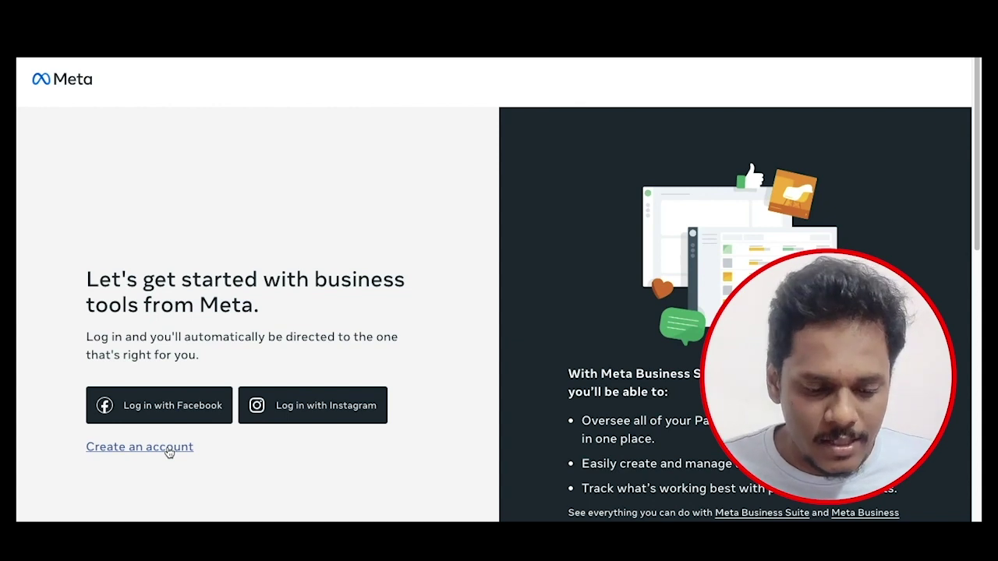
# Step: Try to create an account from Meta's business tools login page
pyautogui.click(168, 449)
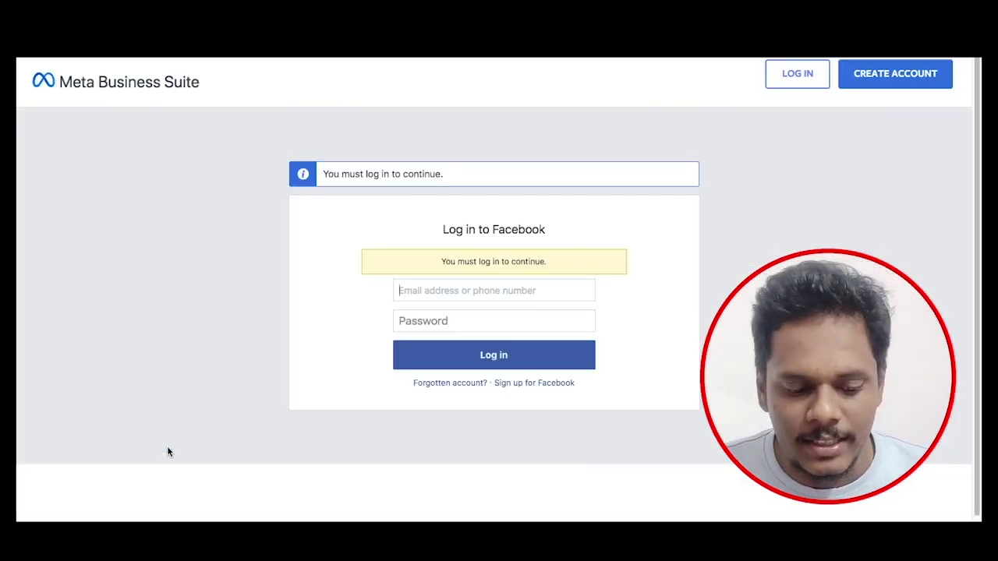
pyautogui.click(899, 79)
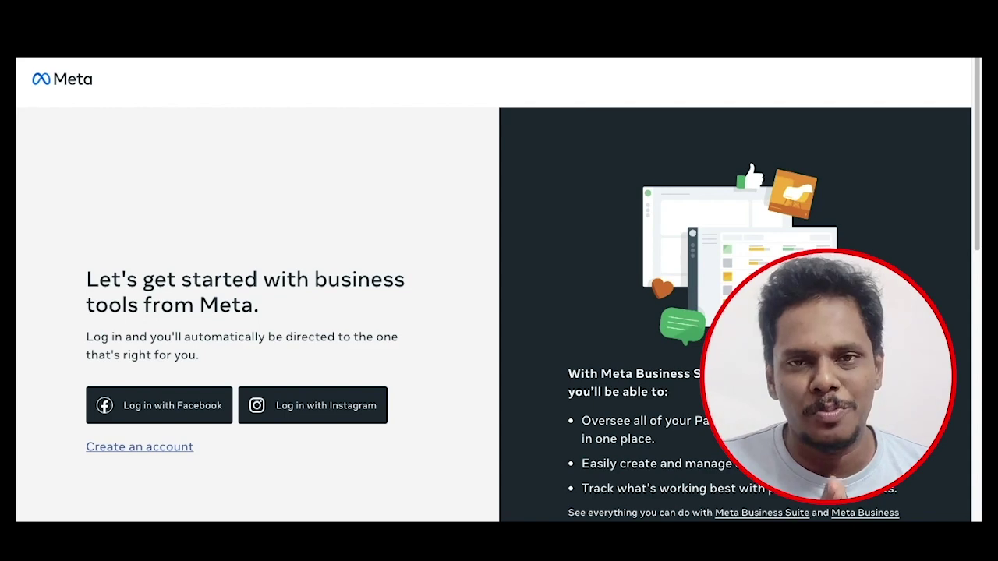
# Step: Search Google for "business manager facebook"
pyautogui.write('business manage')
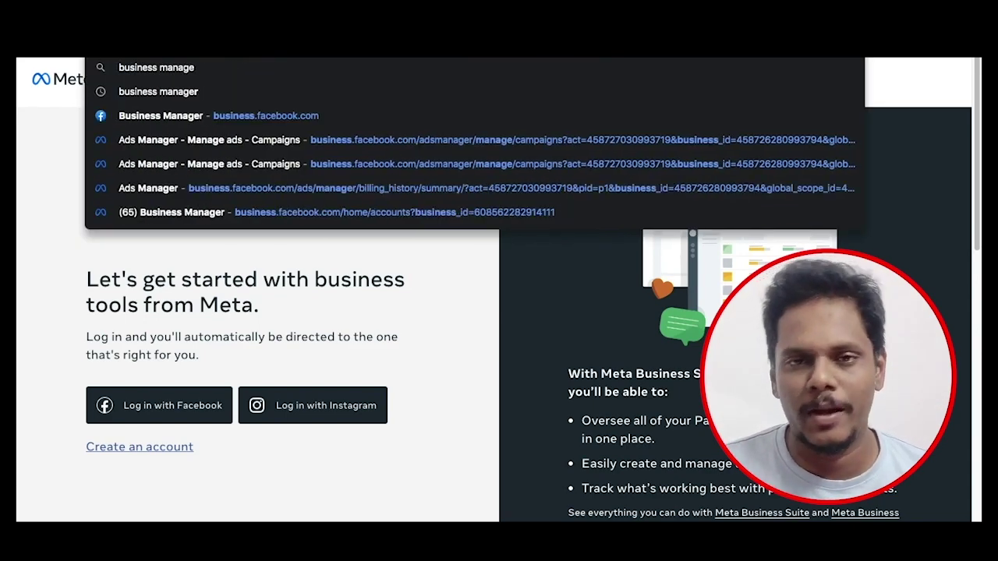
pyautogui.write('r facebook')
pyautogui.press('Return')
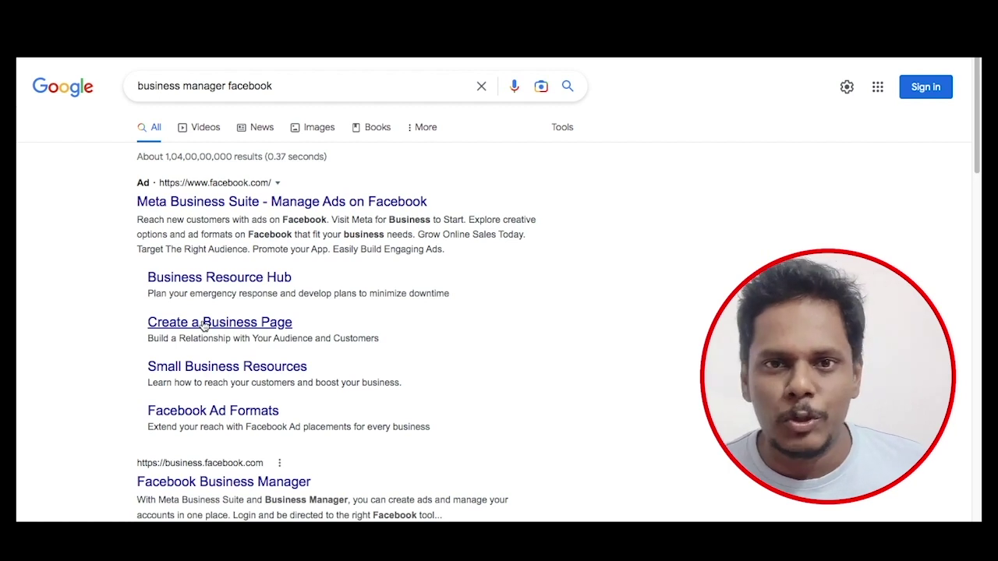
# Step: Open the "Create a Business Page" result, view the Facebook Create a Page options, and go back
pyautogui.click(204, 324)
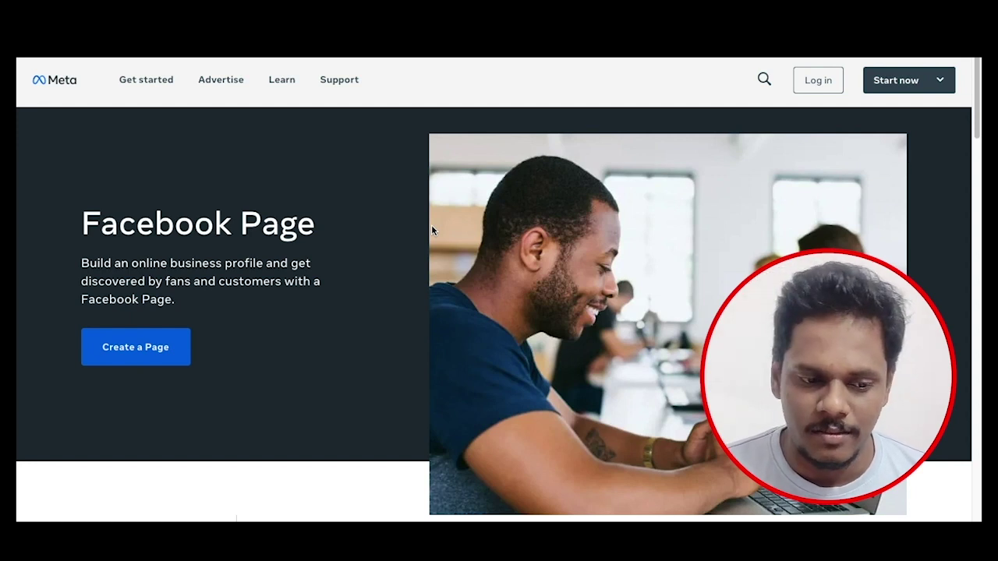
pyautogui.click(151, 354)
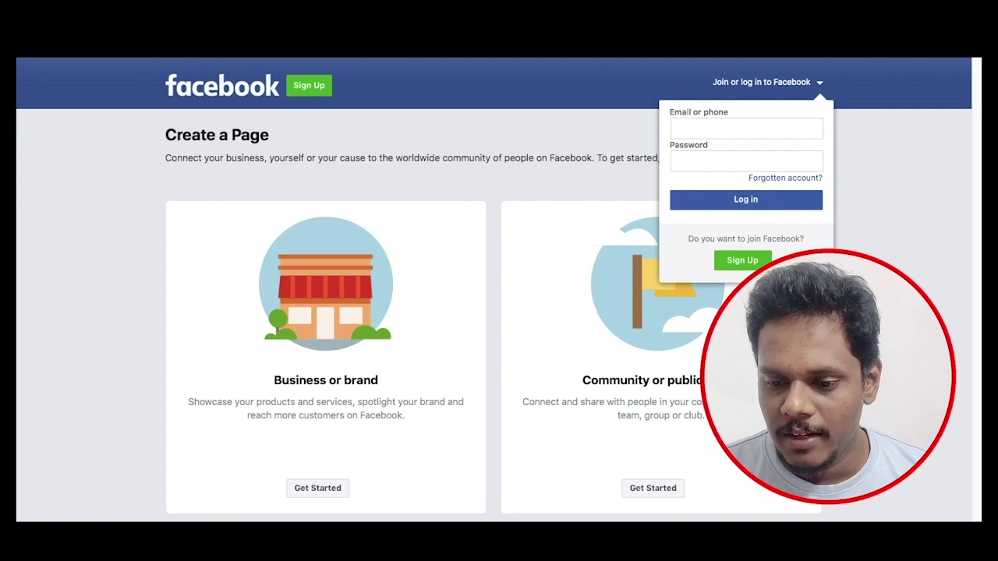
pyautogui.hotkey('alt', 'Left')
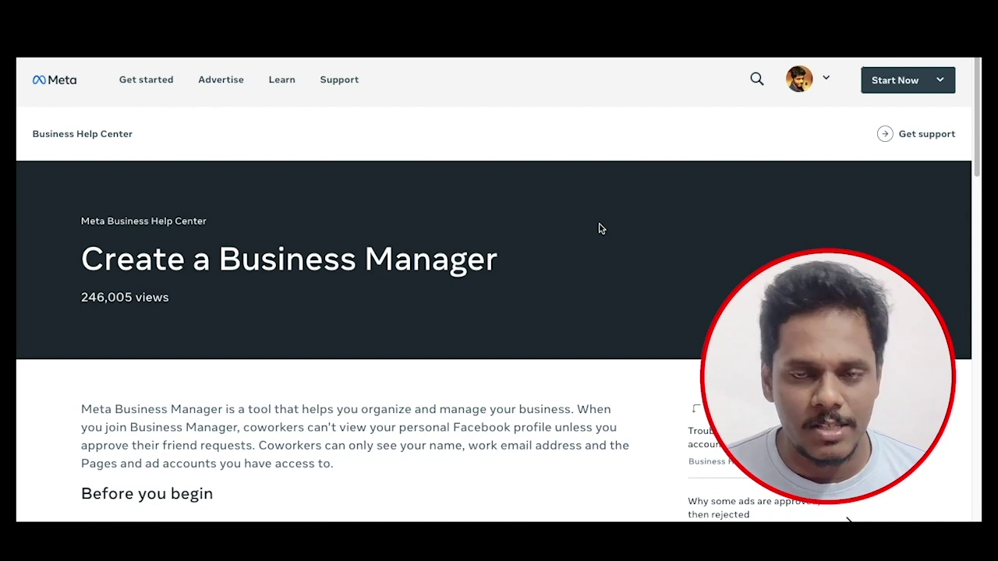
# Step: Start Ads Manager from the Business Help Center page and dismiss the payment method notice
pyautogui.click(893, 79)
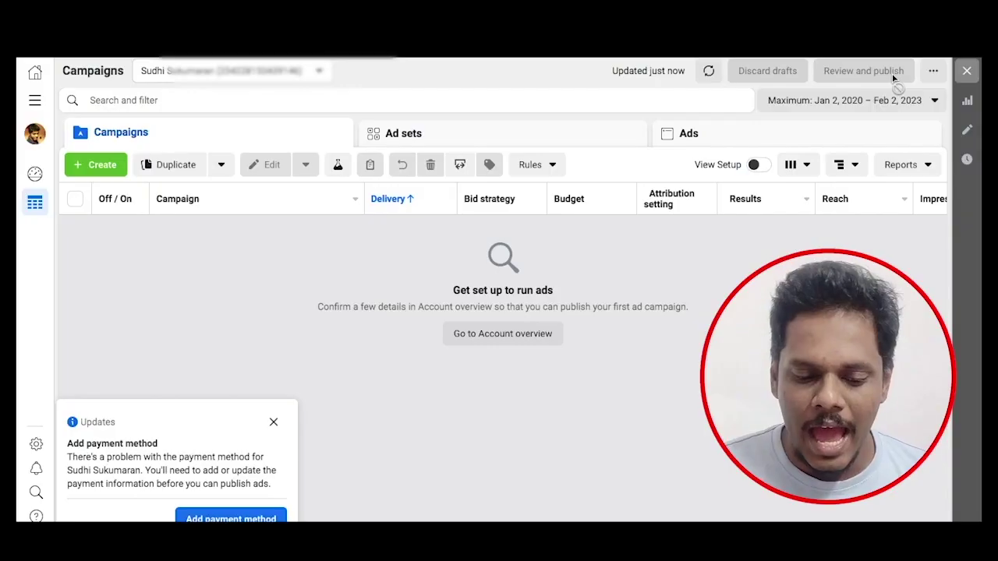
pyautogui.click(274, 422)
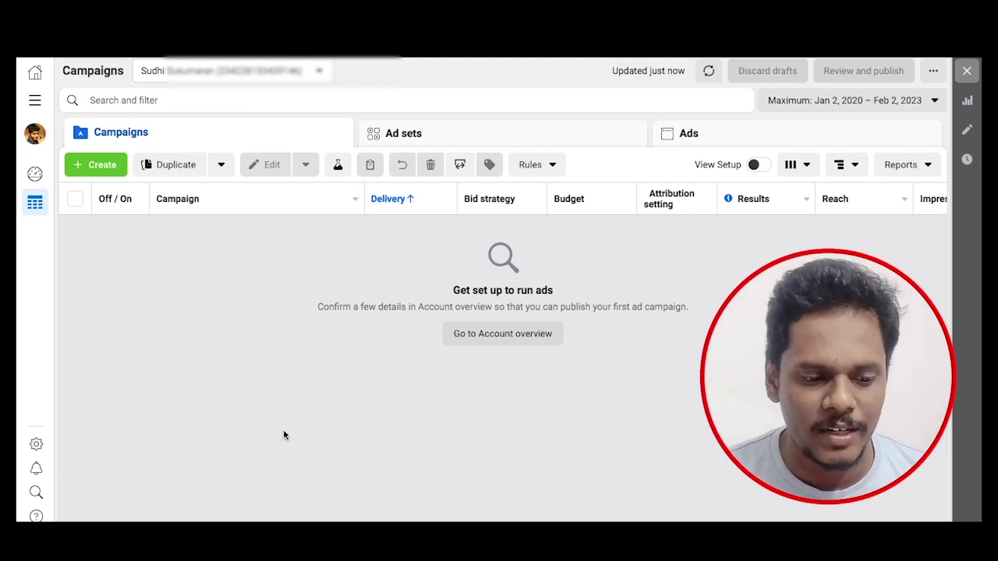
# Step: Review the full list of available ad accounts in the Campaigns view without switching accounts
pyautogui.click(320, 72)
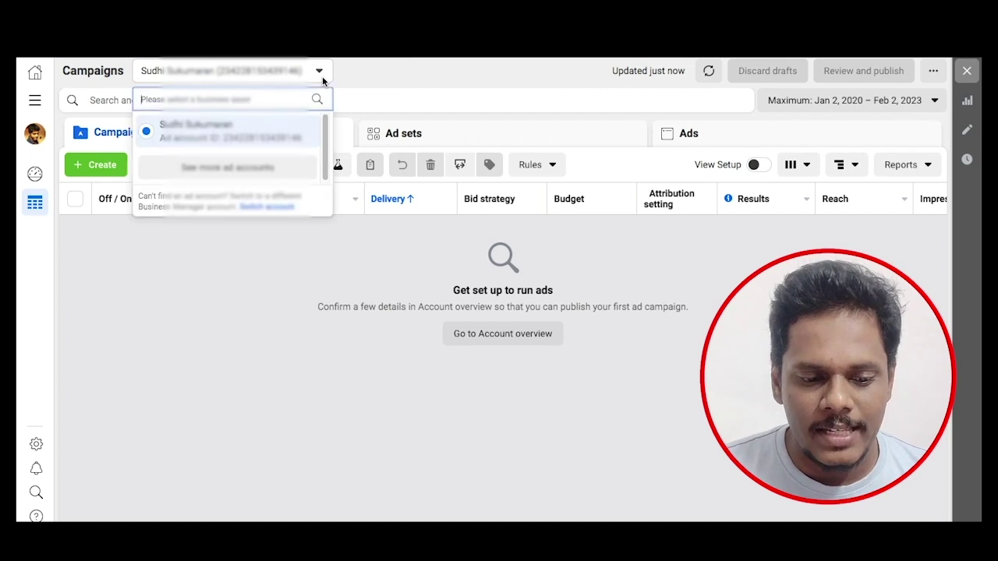
pyautogui.click(240, 167)
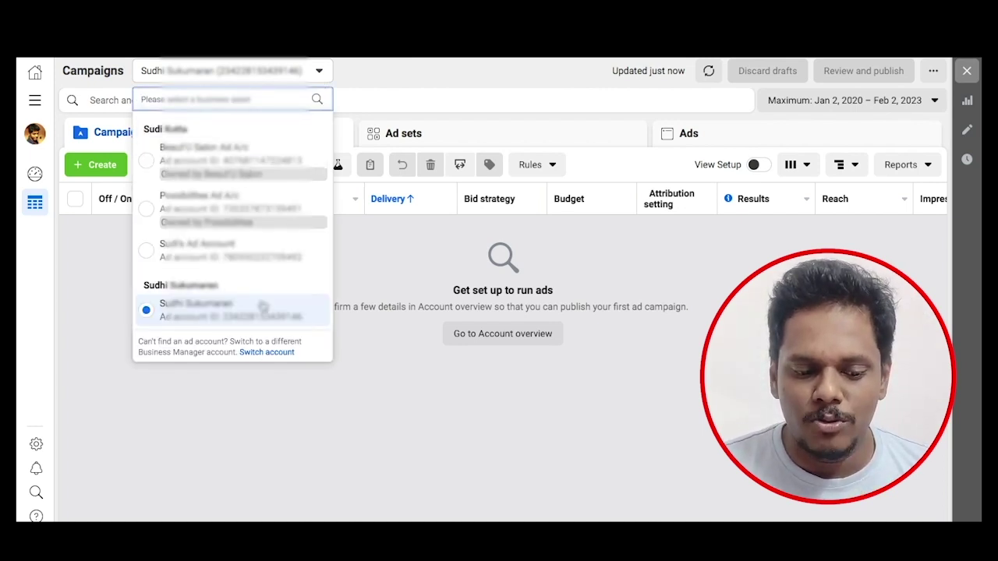
pyautogui.scroll(-1, 265, 301)
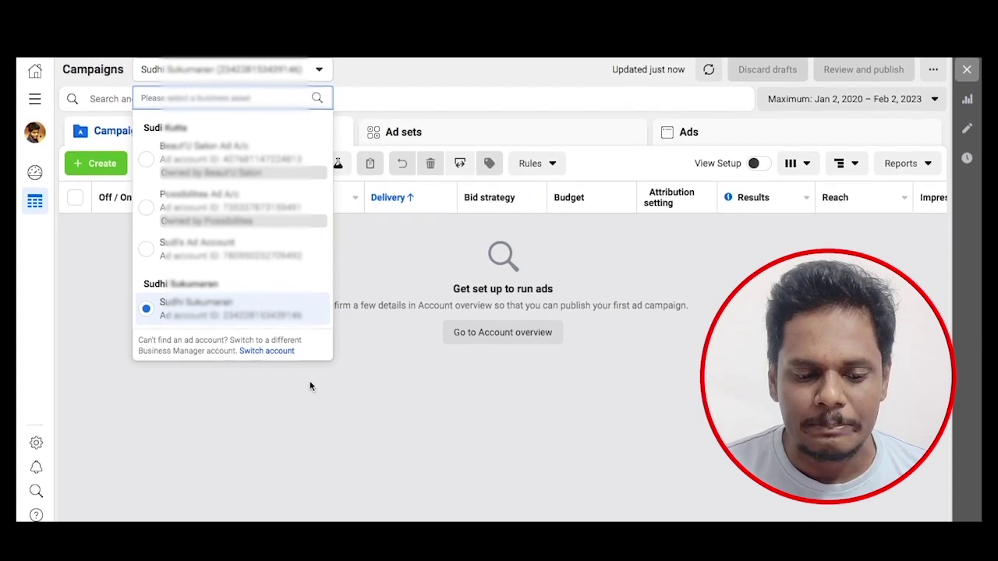
pyautogui.click(307, 399)
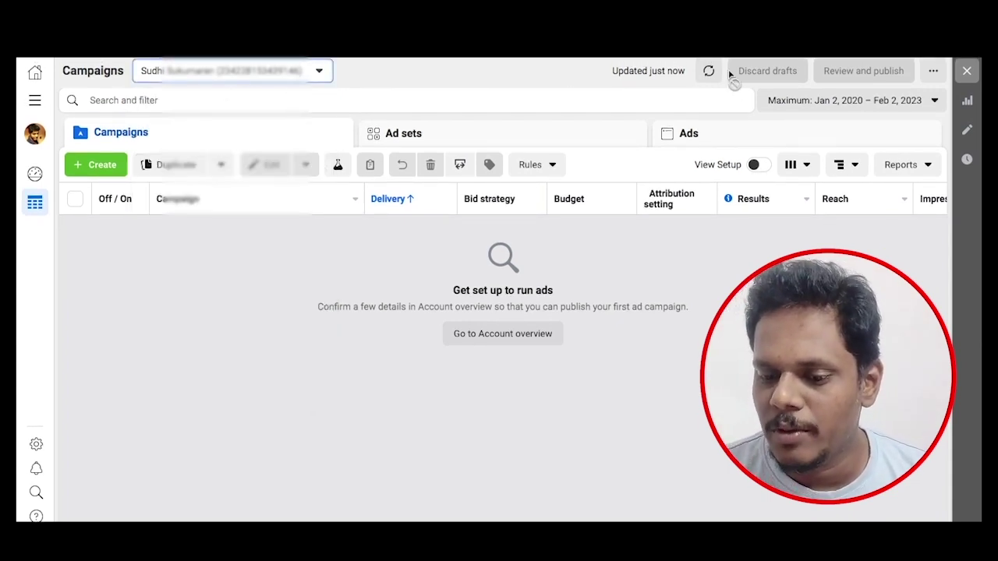
# Step: Open the Reset Ads Manager option and leave its dialog
pyautogui.click(933, 71)
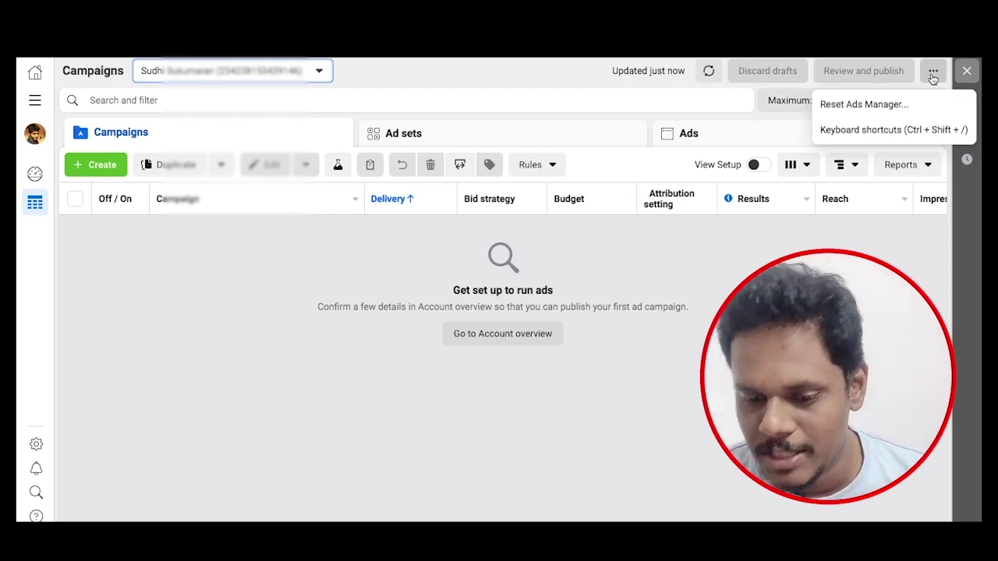
pyautogui.click(886, 109)
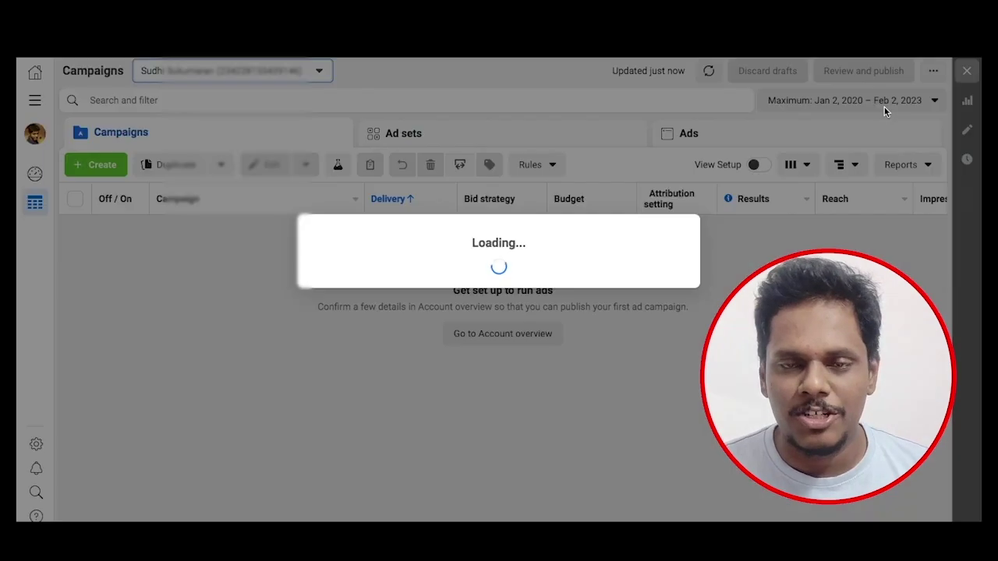
pyautogui.click(552, 297)
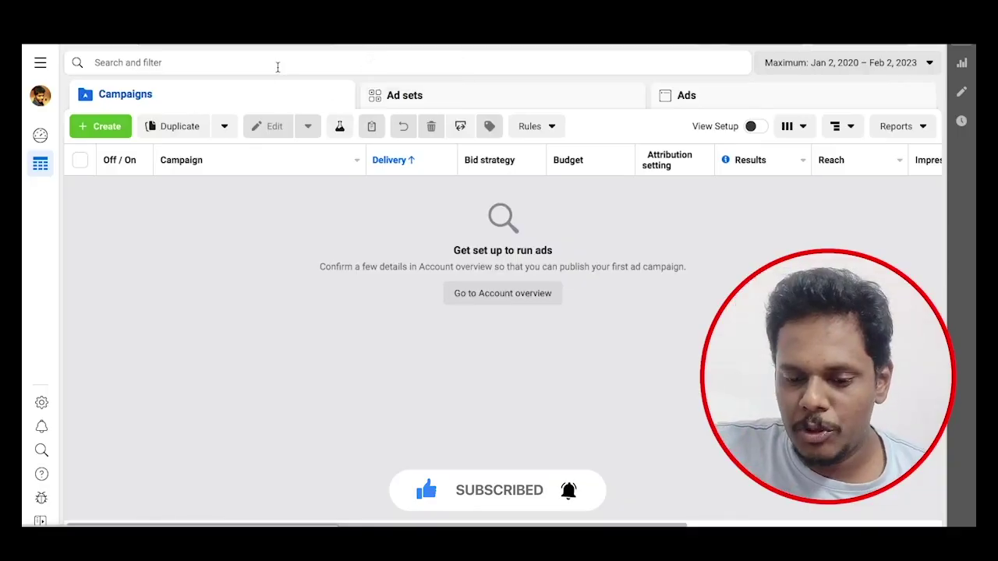
# Step: Look at the campaign search filters and the date range presets, closing both without changing them
pyautogui.click(279, 62)
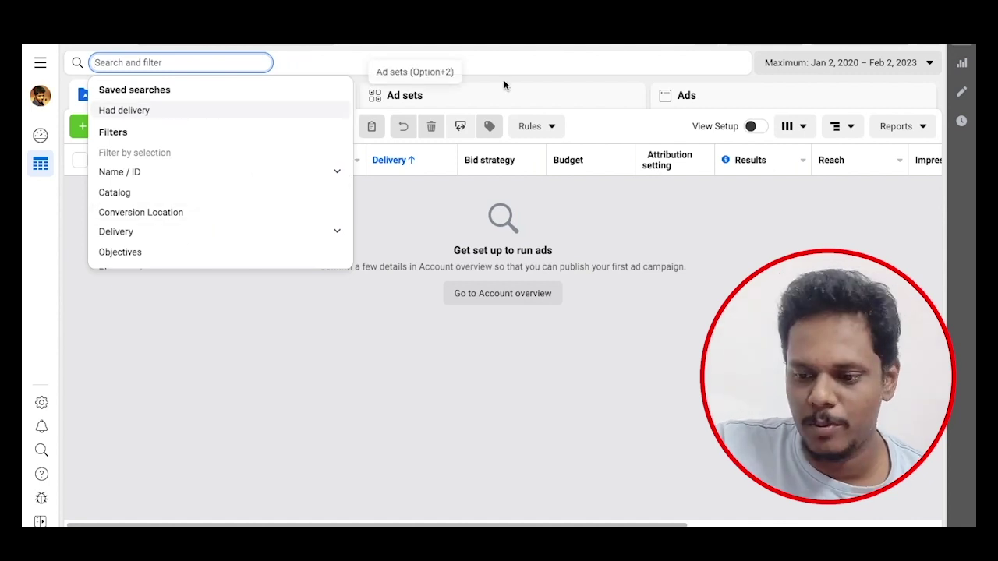
pyautogui.click(563, 53)
pyautogui.click(795, 63)
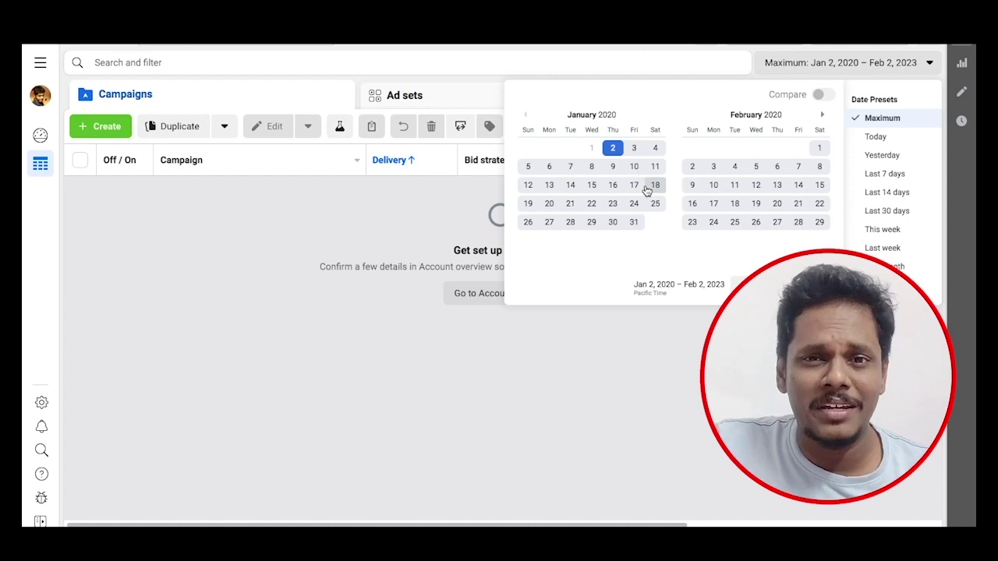
pyautogui.click(396, 248)
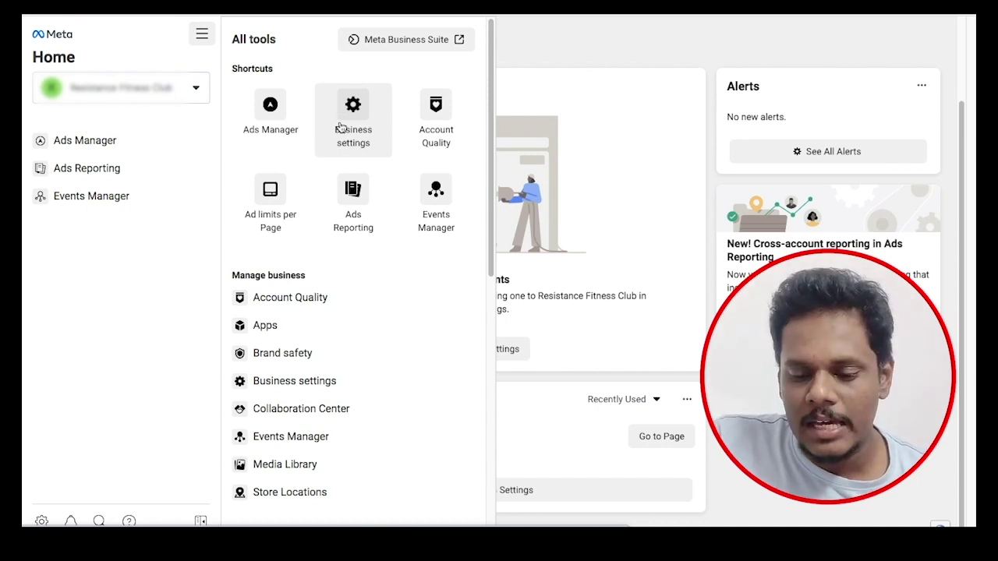
# Step: Open Business settings, collapse the Users and Accounts sections, and view the Data Sources options
pyautogui.click(354, 130)
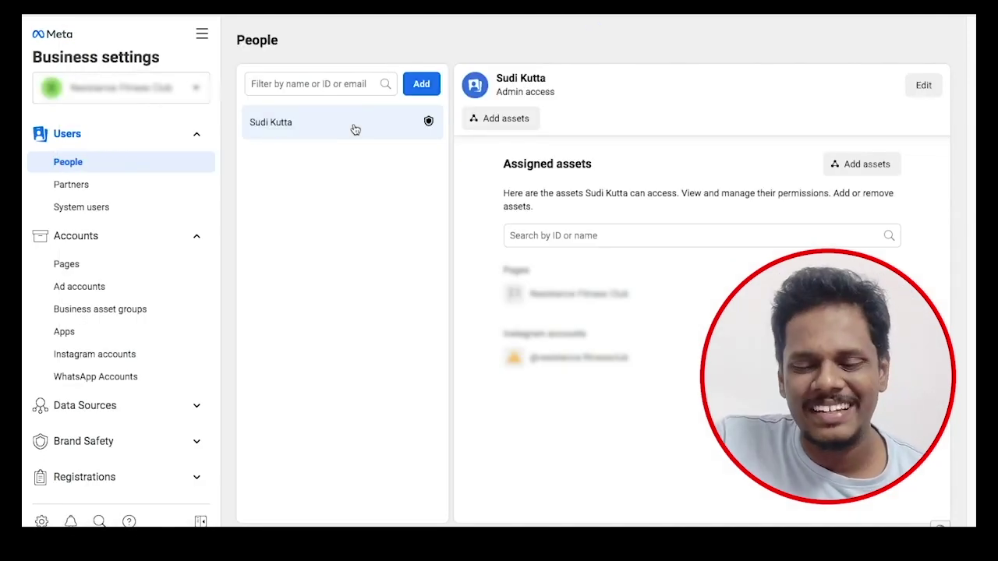
pyautogui.click(196, 136)
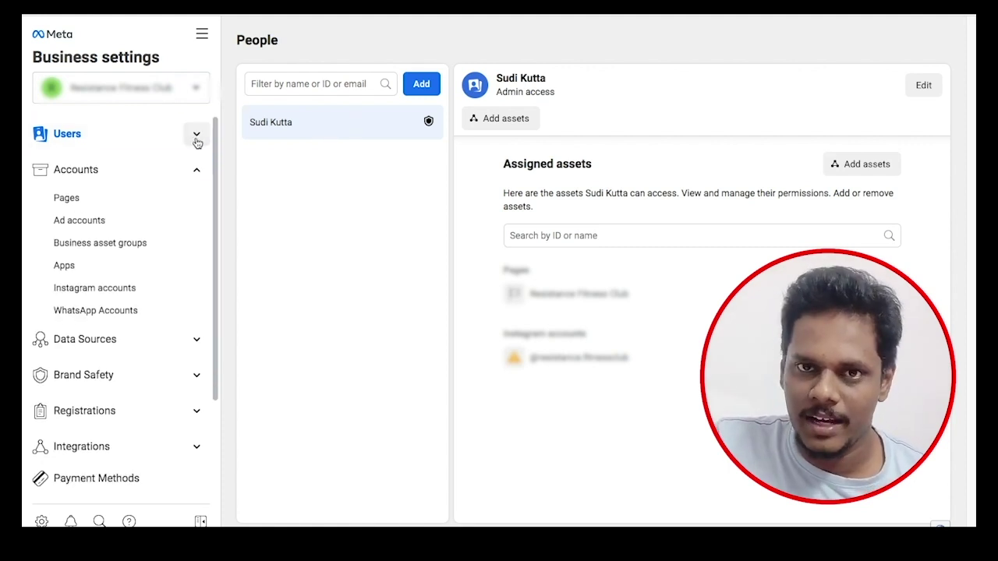
pyautogui.click(197, 170)
pyautogui.click(194, 205)
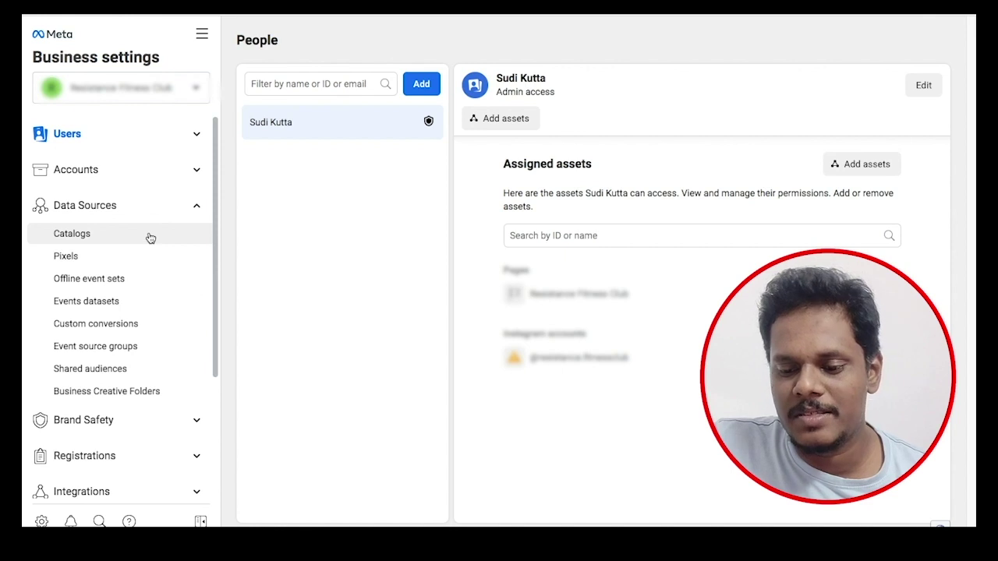
pyautogui.click(197, 207)
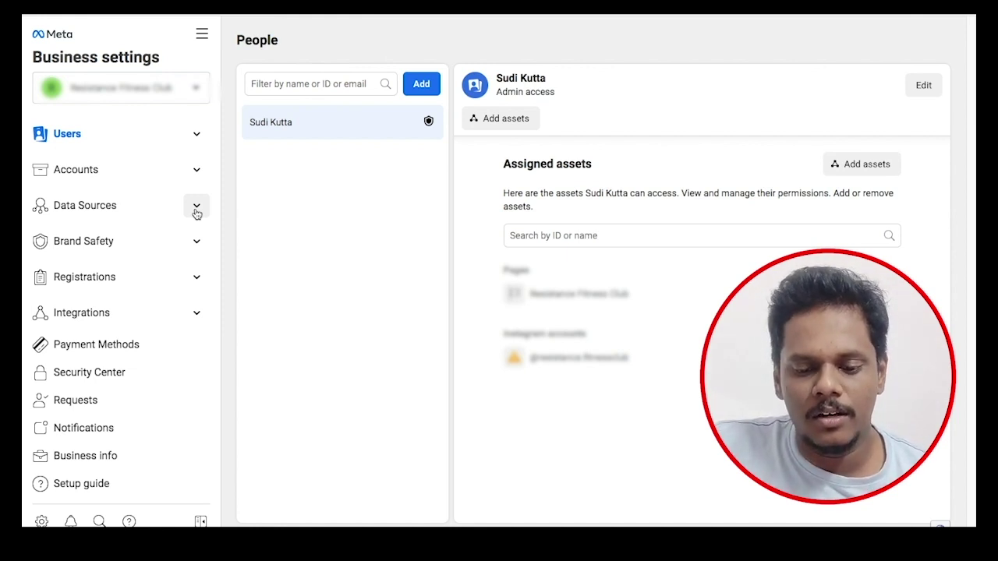
# Step: View the Brand Safety, Registrations and Integrations options in Business settings, and open Payment Methods
pyautogui.click(196, 241)
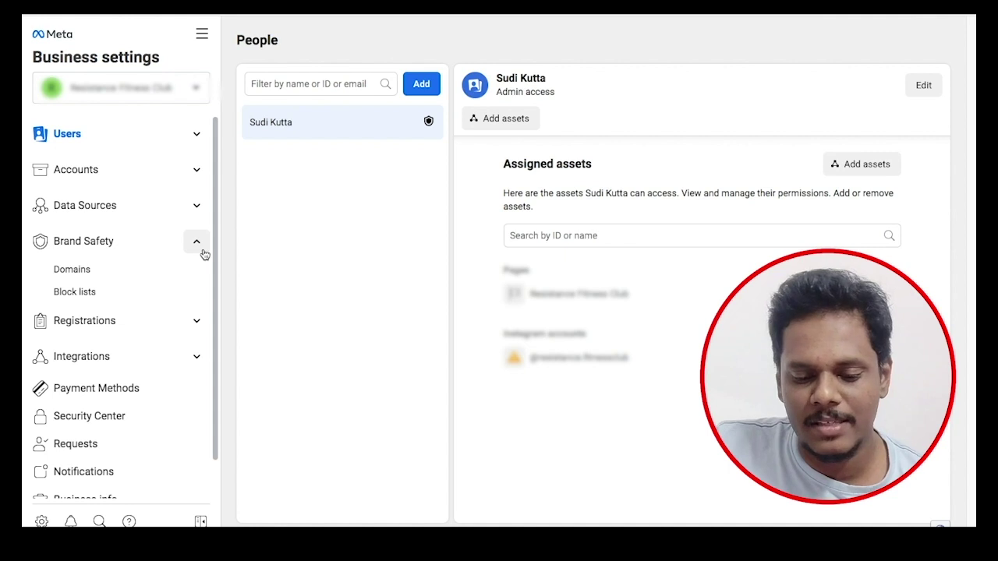
pyautogui.click(201, 251)
pyautogui.click(198, 272)
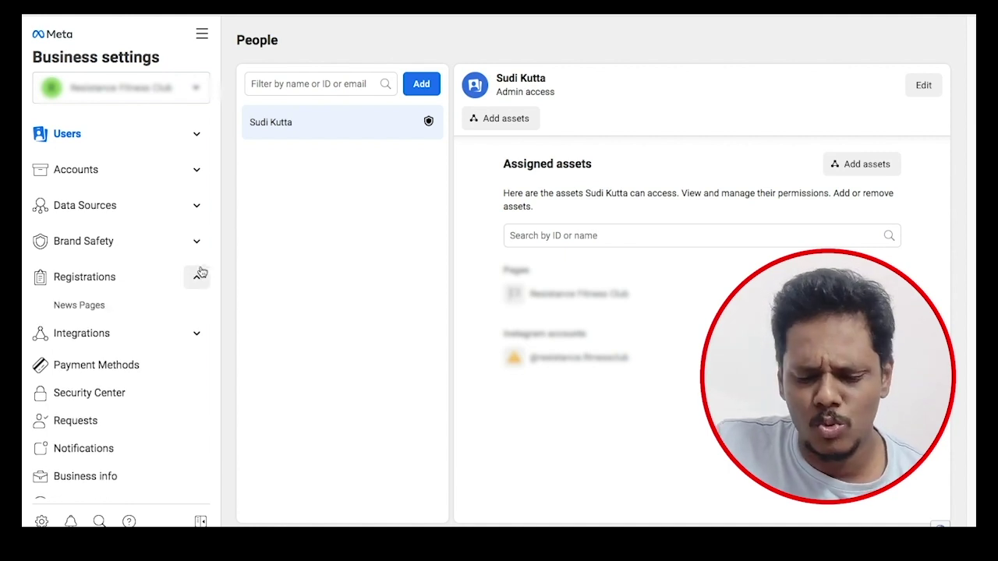
pyautogui.click(200, 272)
pyautogui.click(198, 313)
pyautogui.click(198, 315)
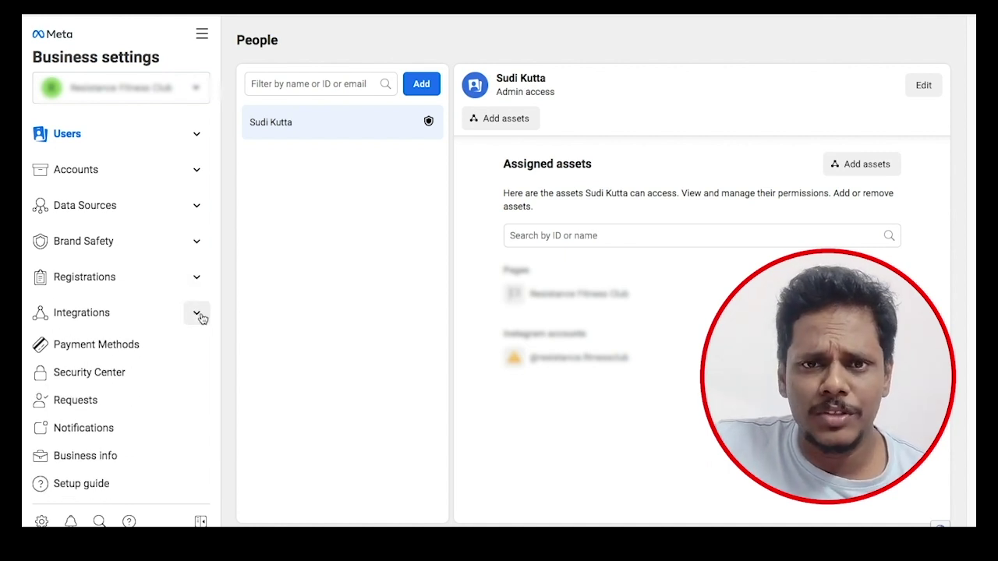
pyautogui.click(196, 337)
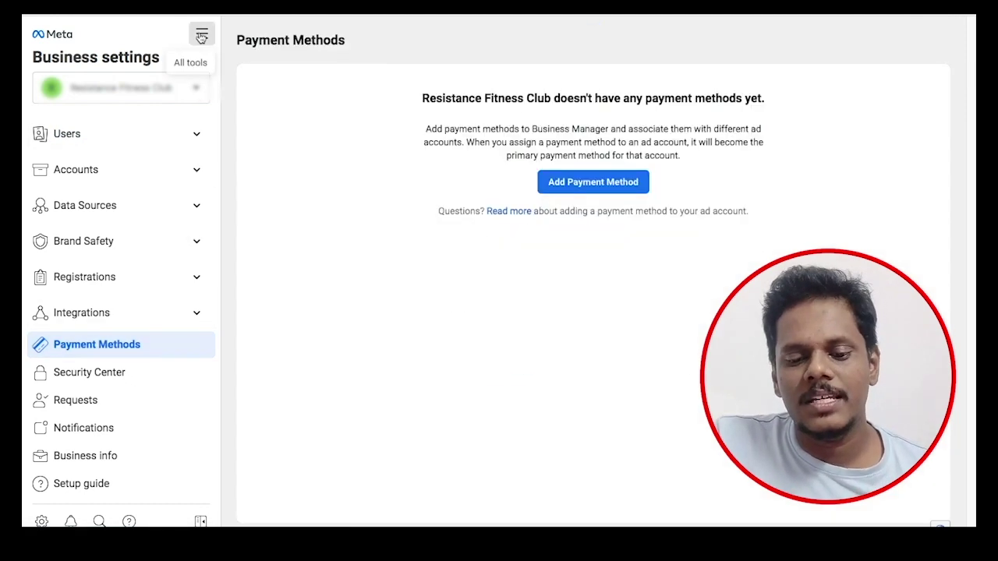
# Step: View the list of all tools and the Users, Accounts and Data Sources options in Business settings, collapsing each section again
pyautogui.click(202, 34)
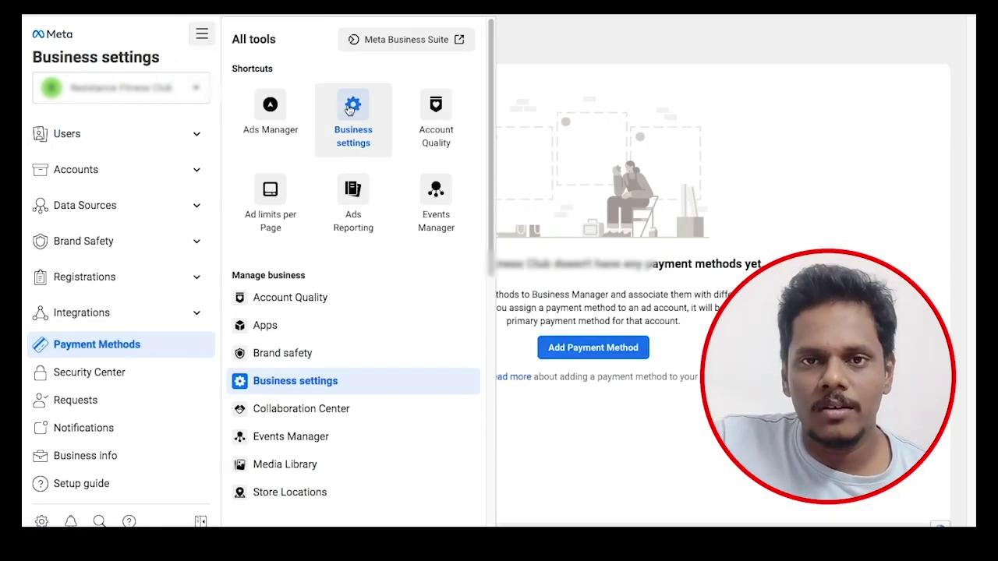
pyautogui.click(167, 35)
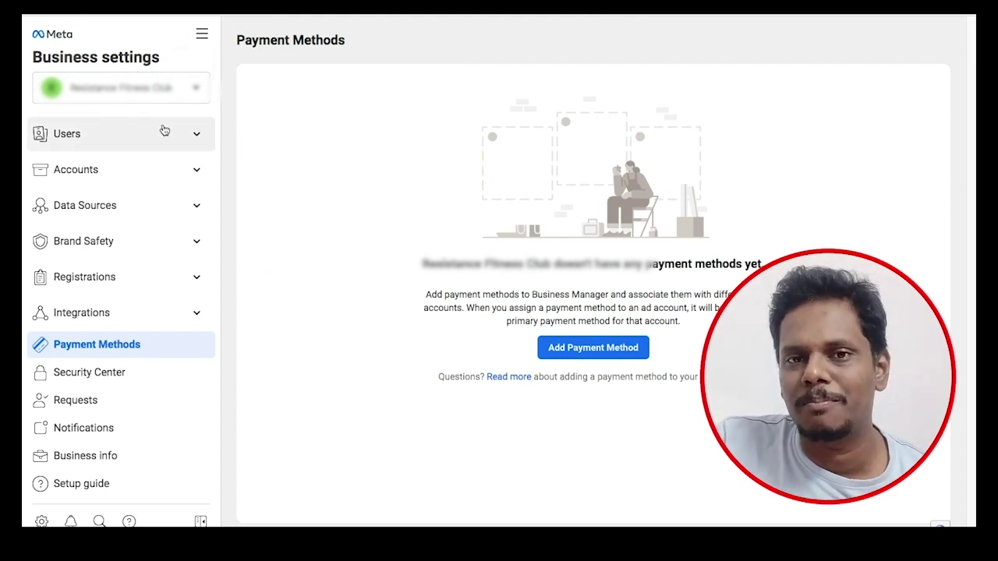
pyautogui.click(196, 140)
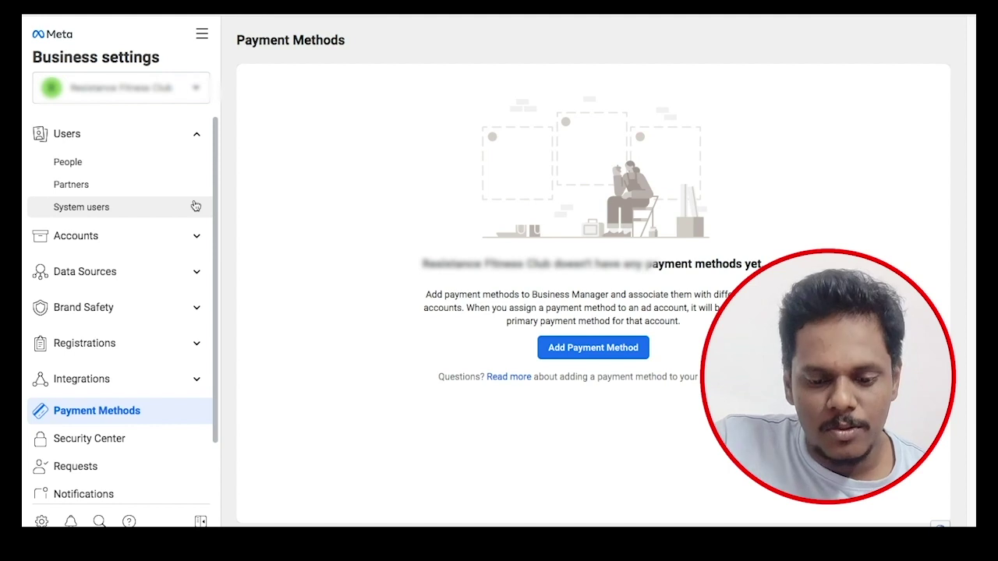
pyautogui.click(197, 137)
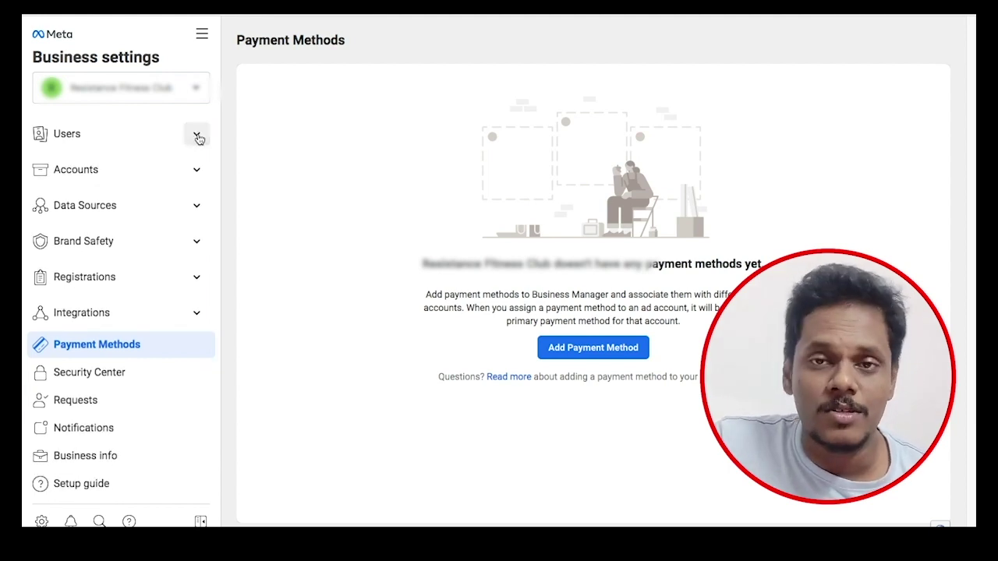
pyautogui.click(196, 178)
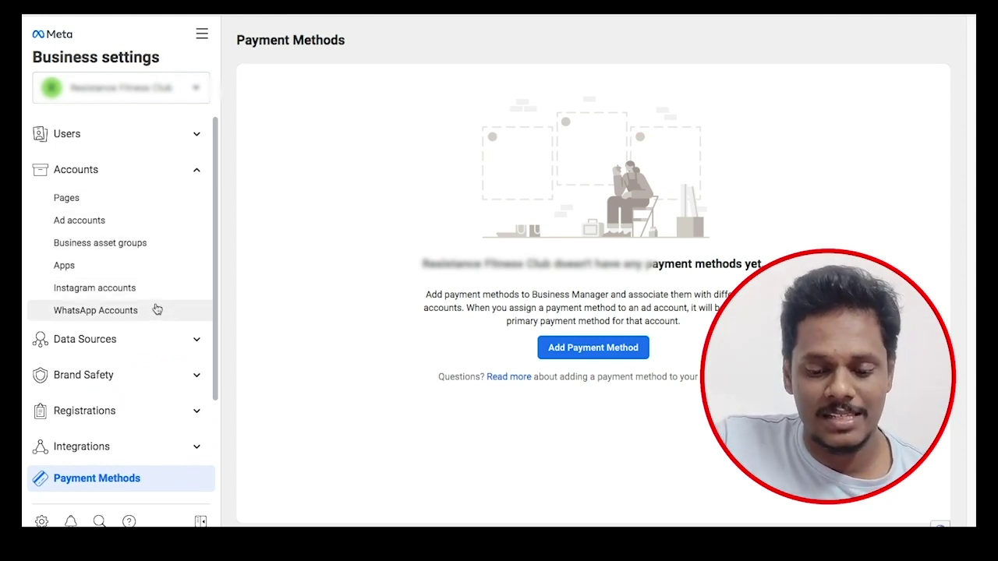
pyautogui.click(197, 175)
pyautogui.click(205, 208)
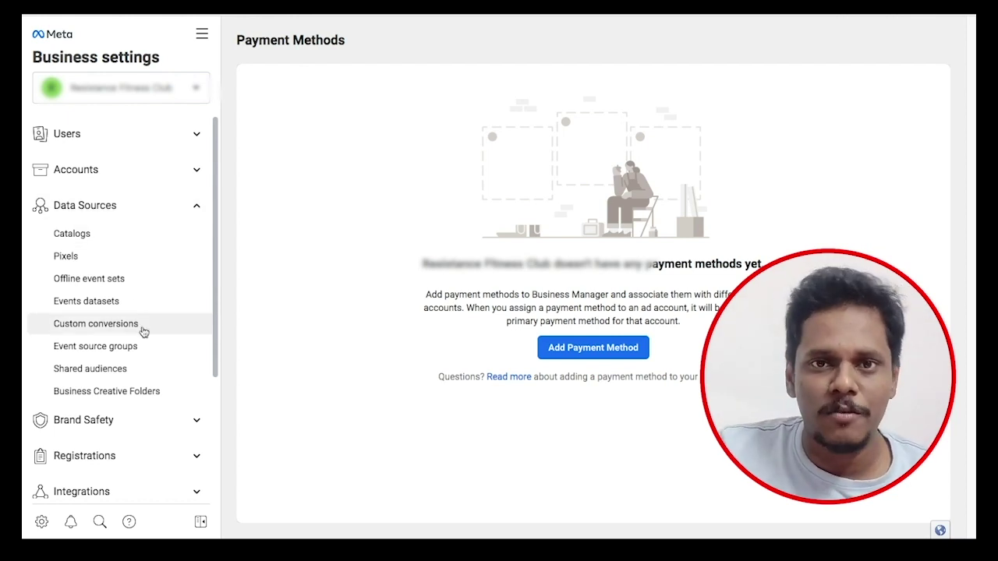
pyautogui.click(200, 210)
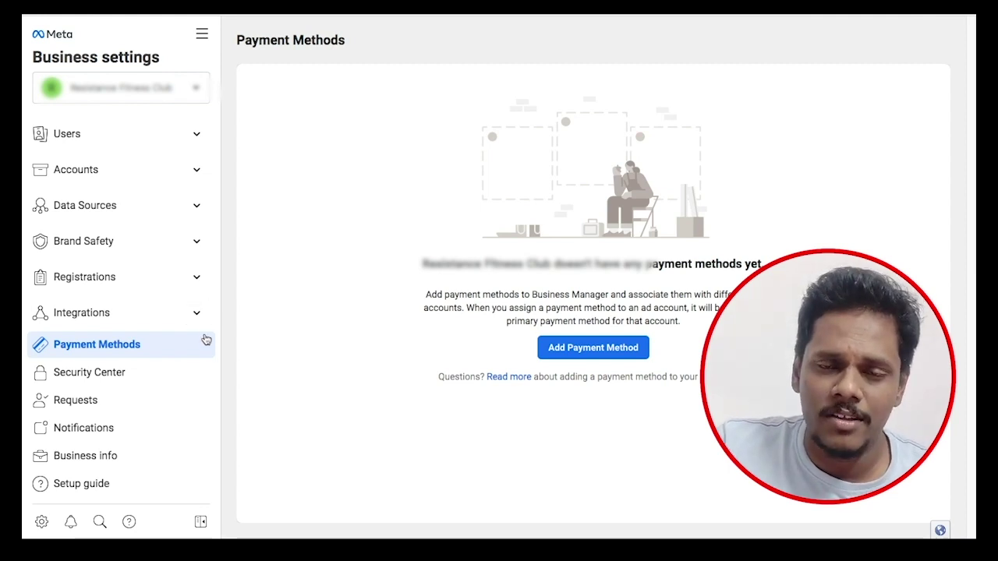
# Step: Open Business info and look through the business details, Business options and My info sections
pyautogui.click(176, 466)
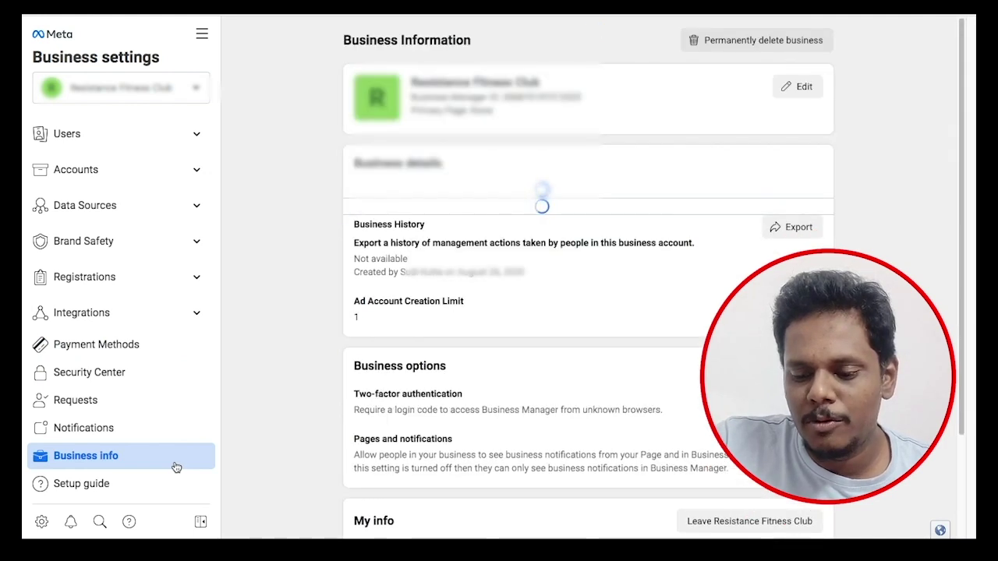
pyautogui.scroll(-1, 279, 408)
pyautogui.scroll(-4, 279, 408)
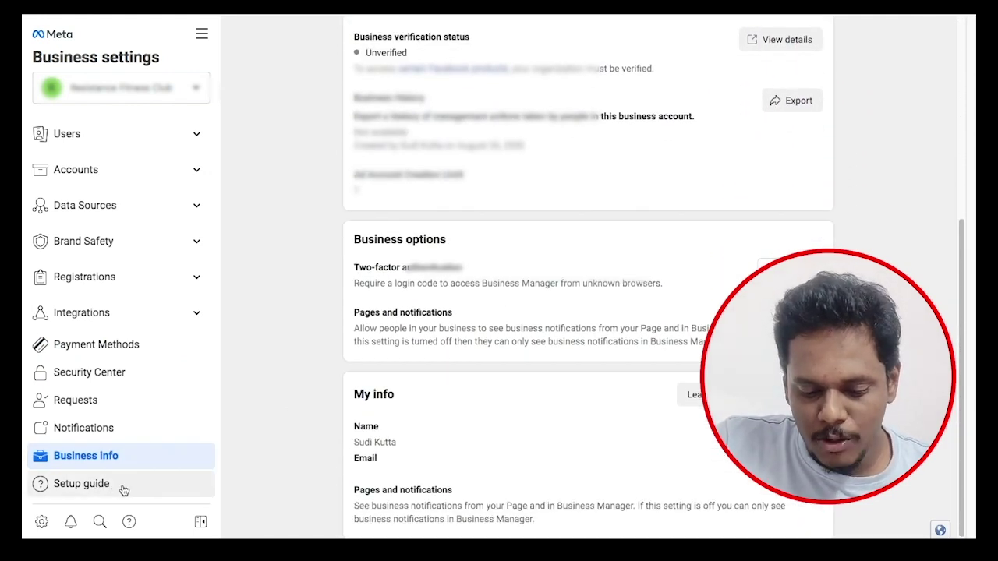
# Step: Open the notifications and view the Ads, Pages and Apps categories
pyautogui.click(71, 527)
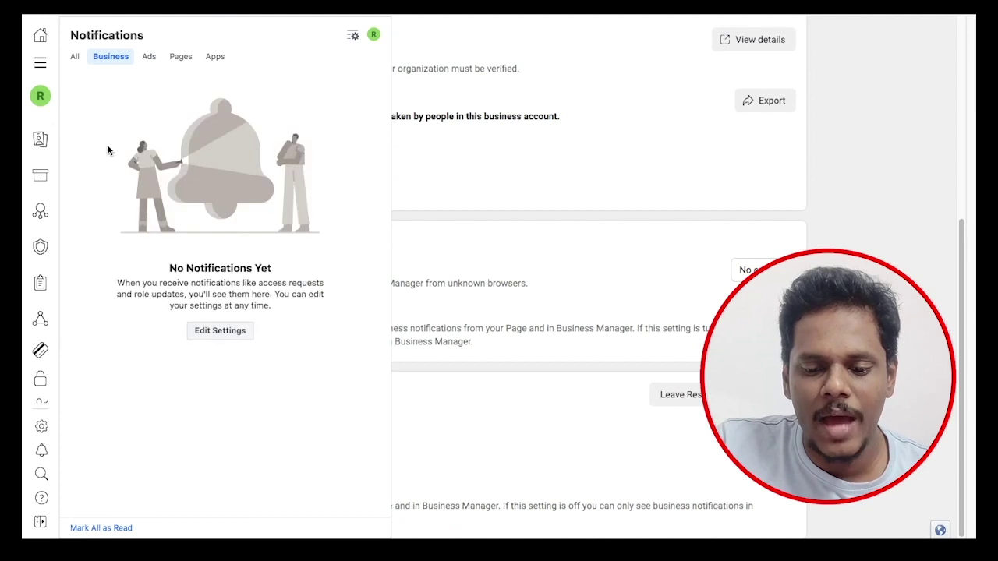
pyautogui.click(146, 57)
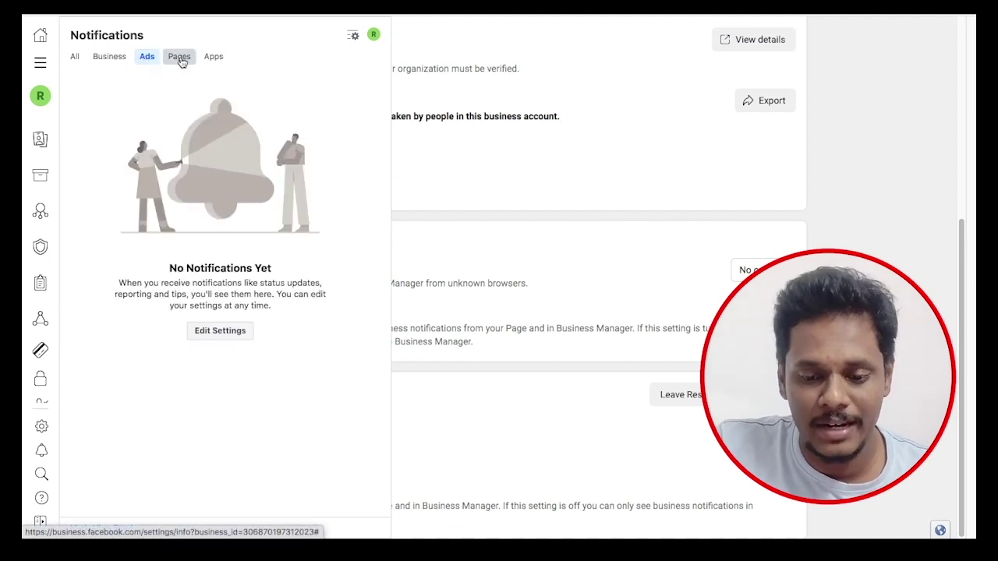
pyautogui.click(180, 60)
pyautogui.click(213, 58)
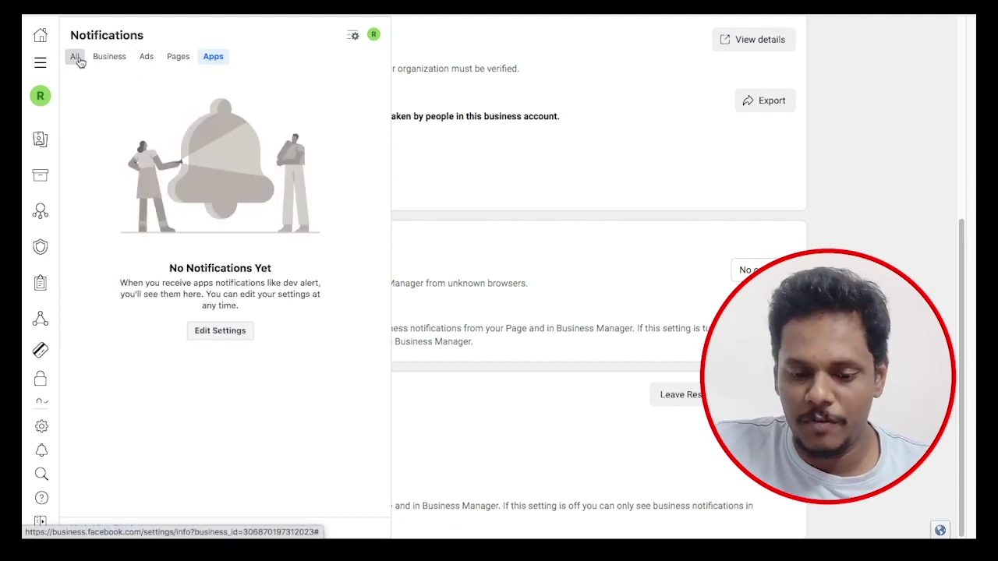
# Step: Switch from Business settings to Ads Manager through the list of all tools and reload Ads Manager
pyautogui.click(40, 62)
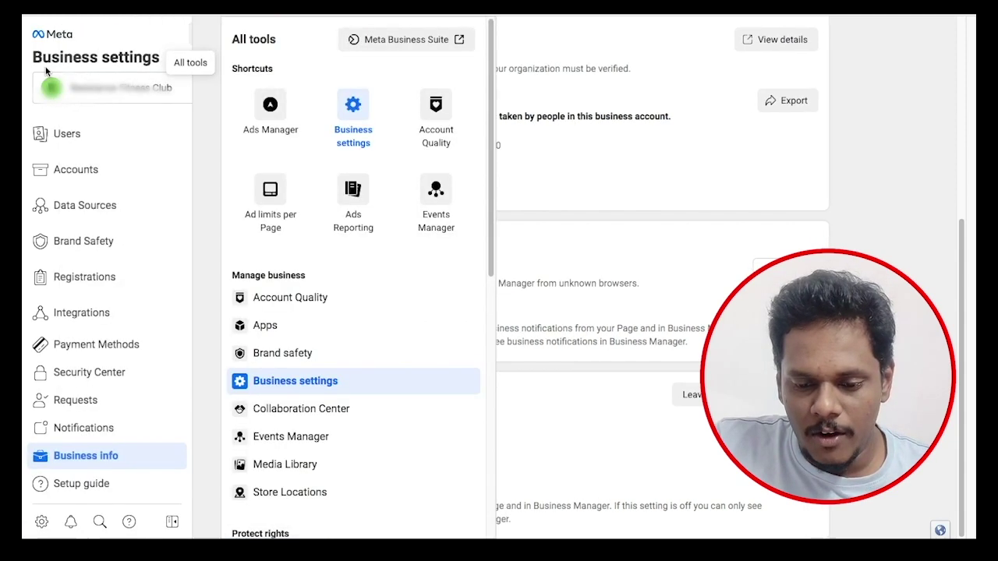
pyautogui.click(205, 37)
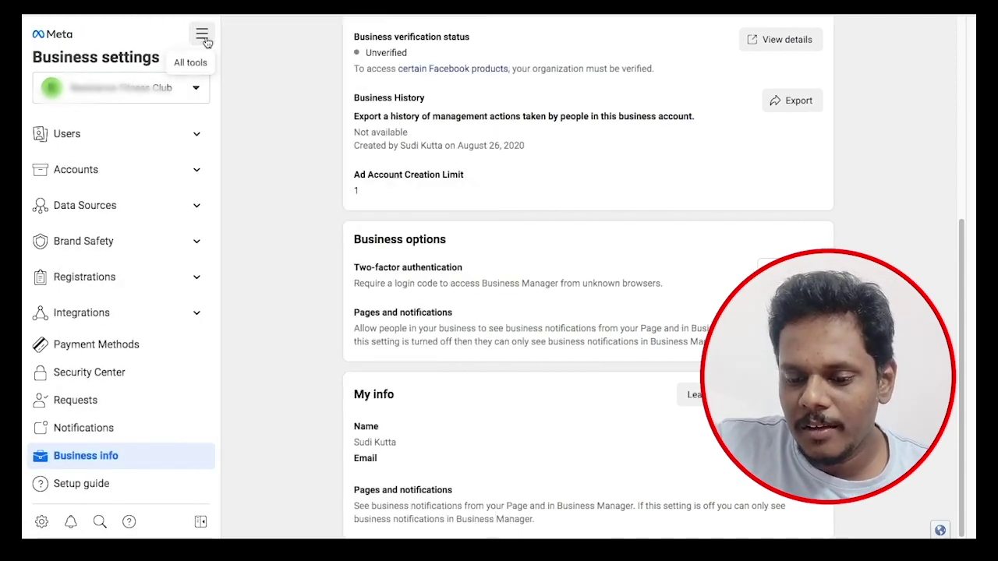
pyautogui.click(205, 39)
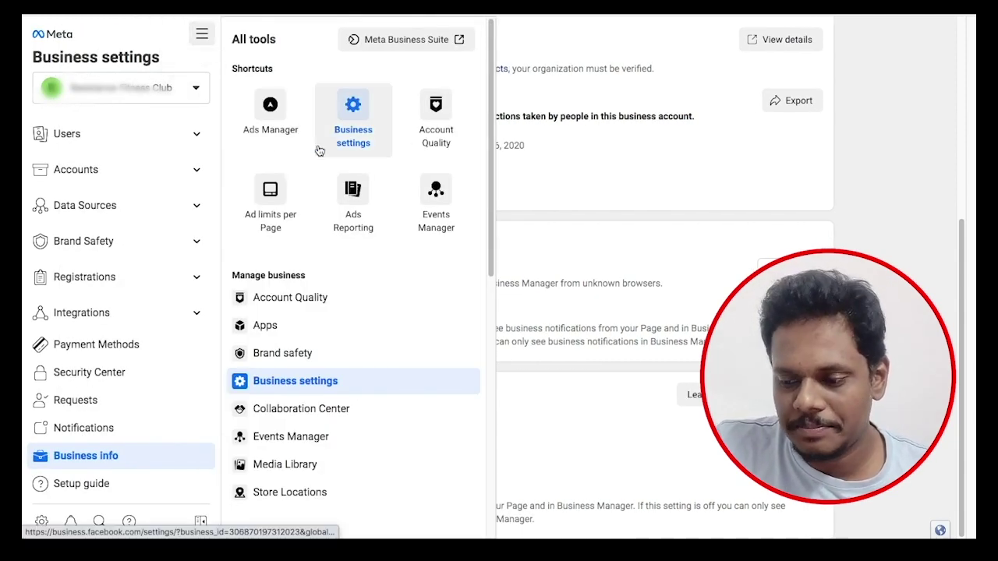
pyautogui.click(272, 137)
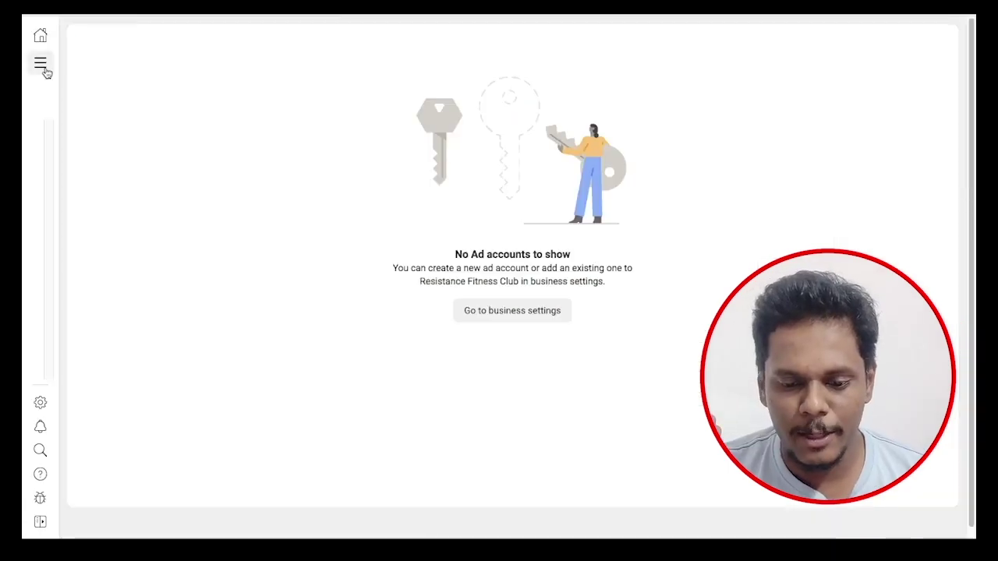
pyautogui.click(41, 65)
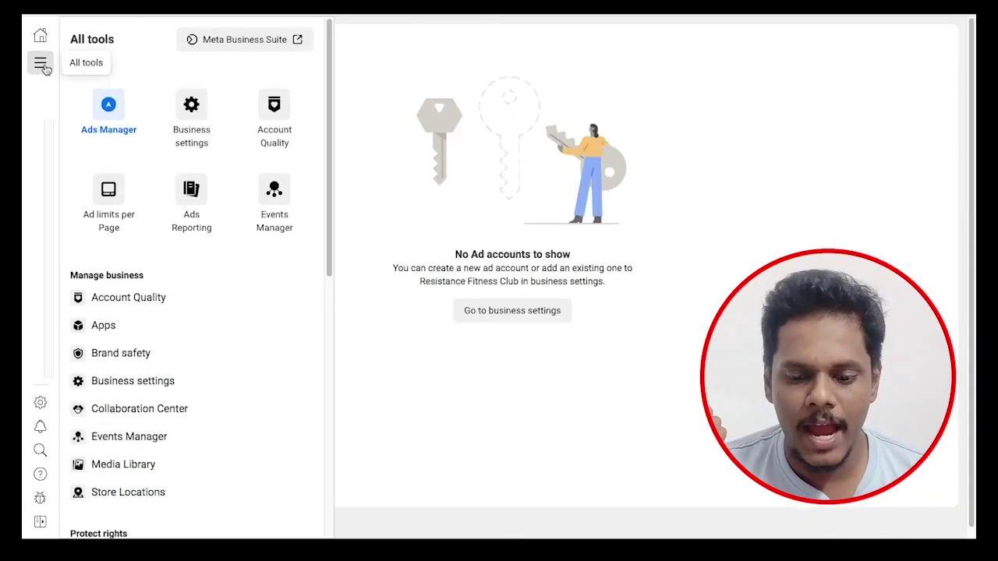
pyautogui.click(116, 113)
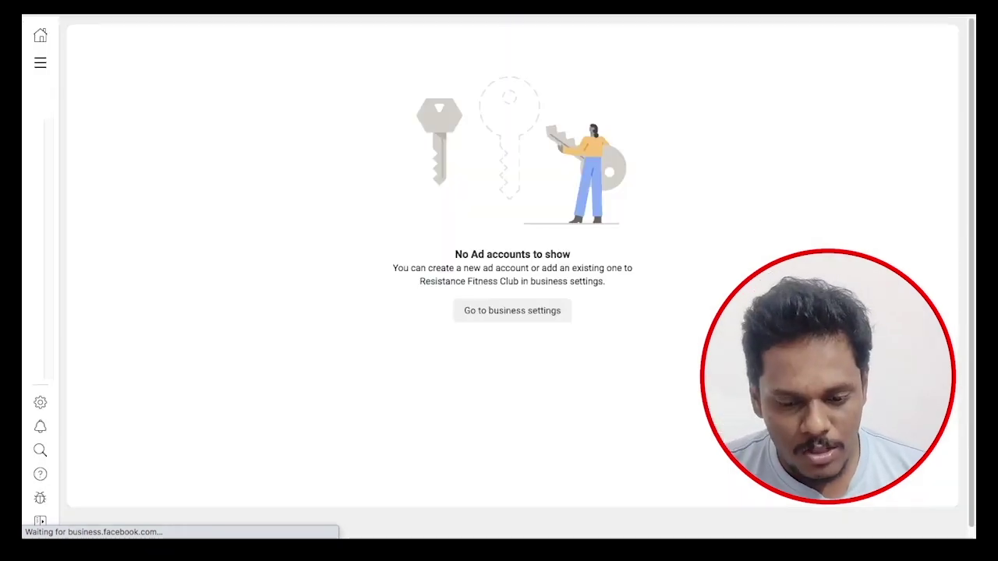
# Step: Open Account Quality, and look through the table of pages in Ad Limits Per Page
pyautogui.click(40, 62)
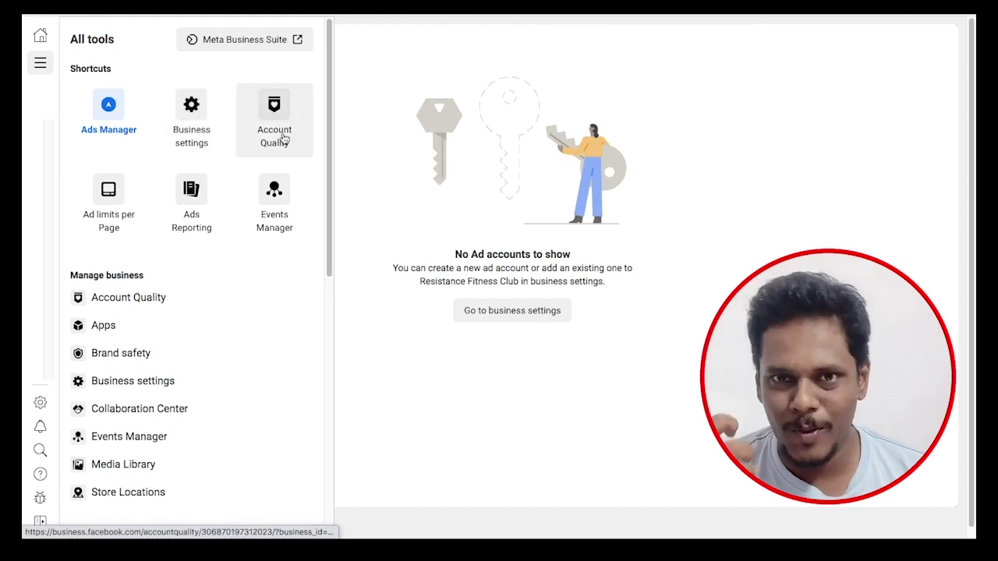
pyautogui.click(284, 138)
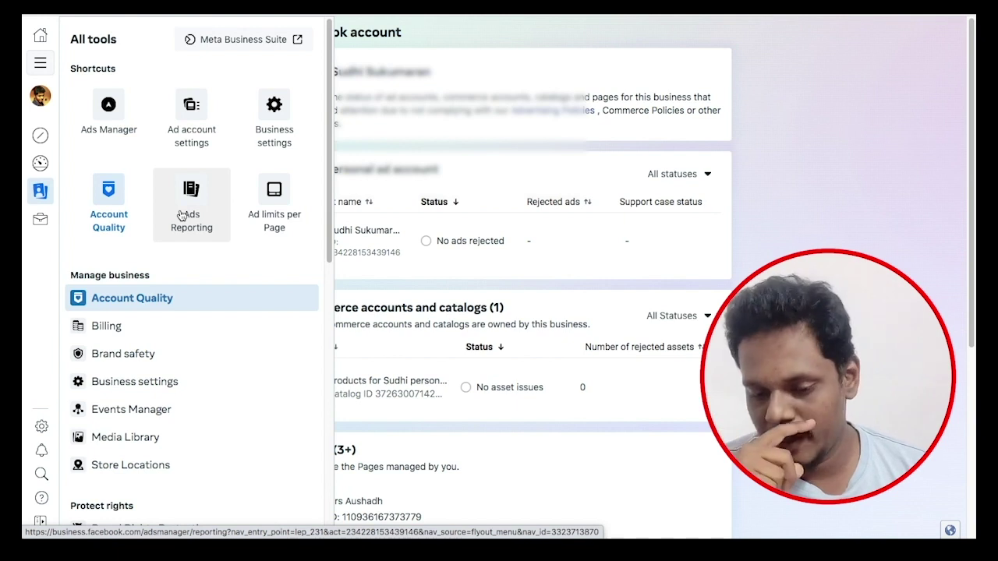
pyautogui.click(269, 219)
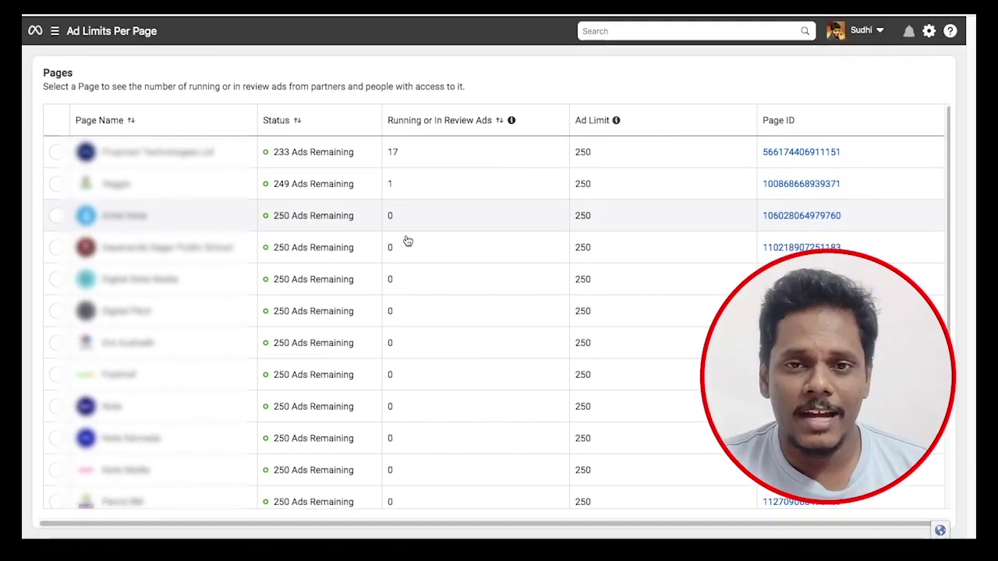
pyautogui.scroll(-1, 429, 290)
pyautogui.scroll(-1, 429, 290)
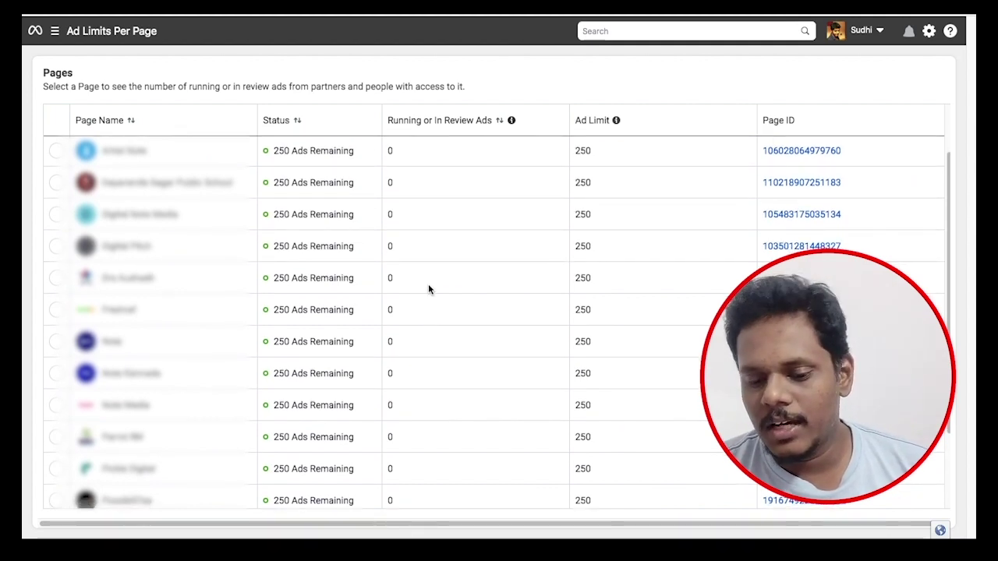
pyautogui.scroll(2, 428, 287)
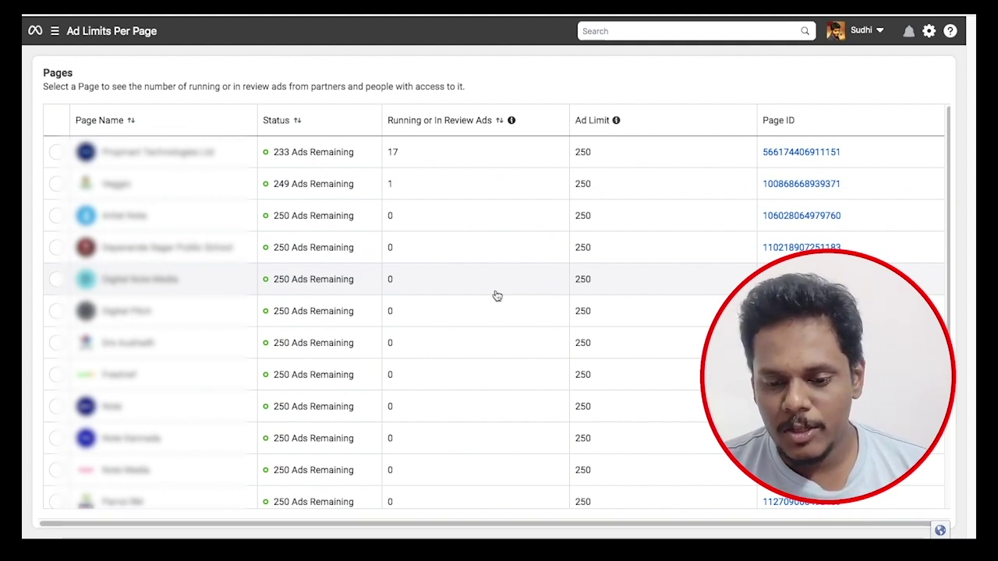
# Step: Open the ad account's payment activity and payment settings, and view the options for adding a payment method
pyautogui.click(55, 30)
pyautogui.click(173, 194)
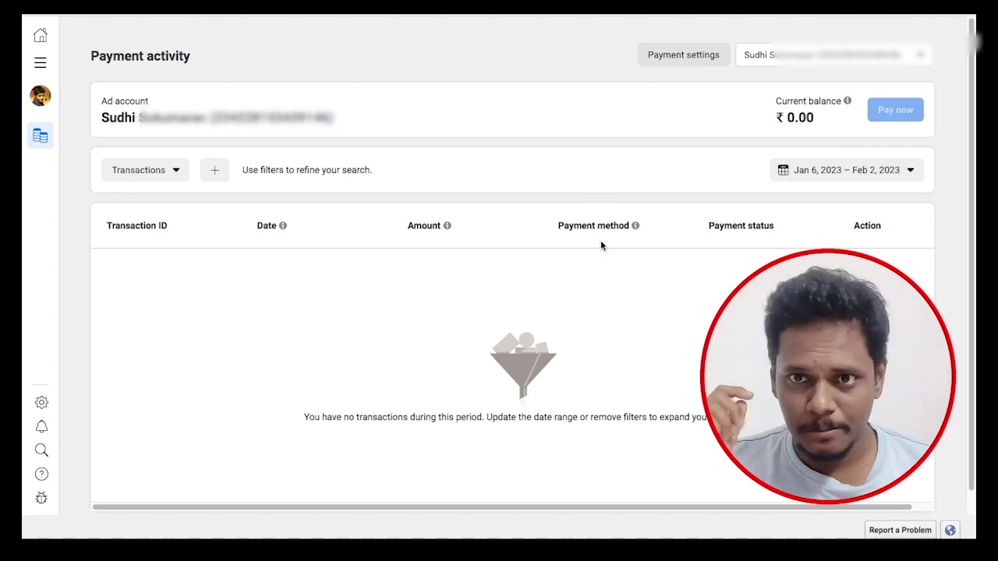
pyautogui.click(689, 60)
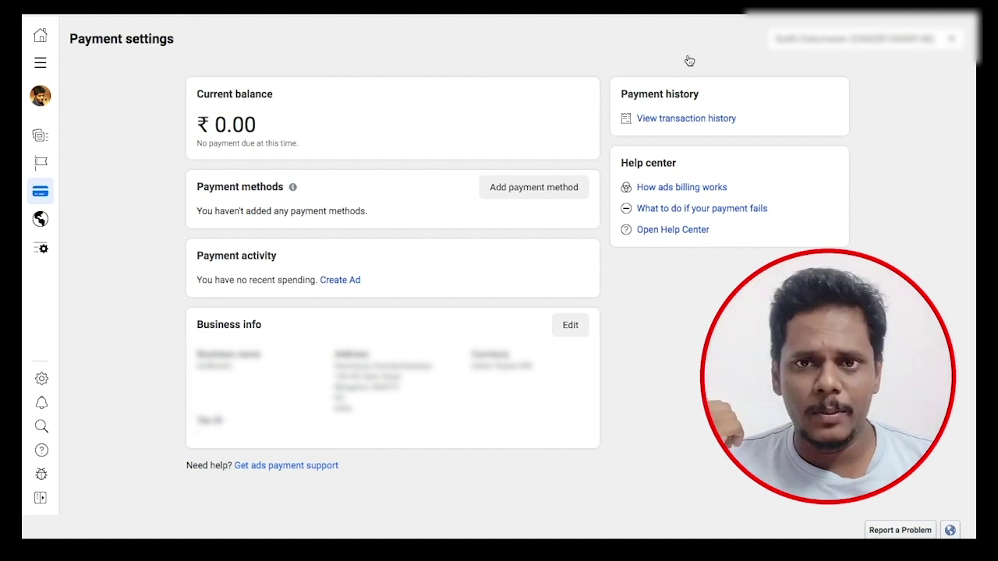
pyautogui.click(533, 188)
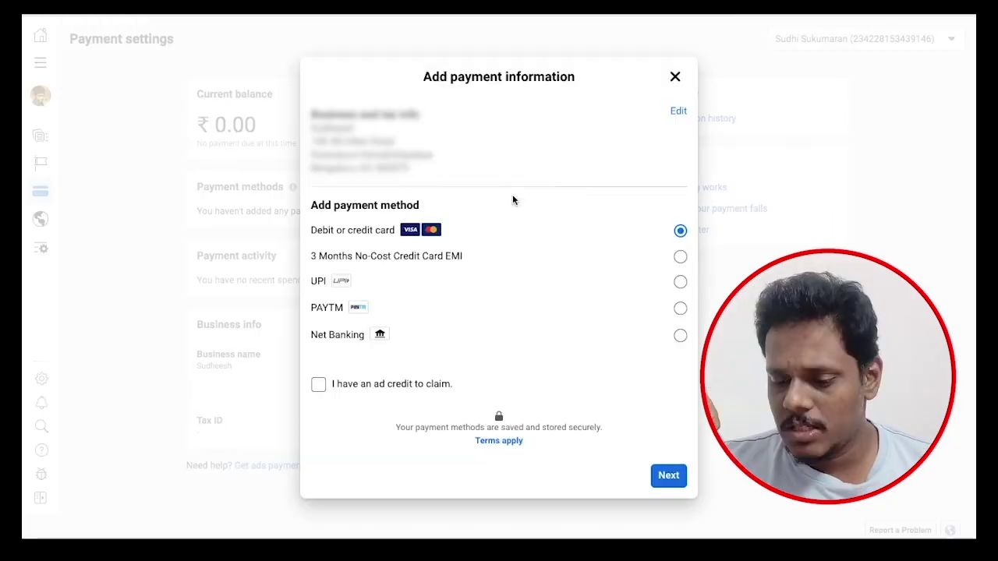
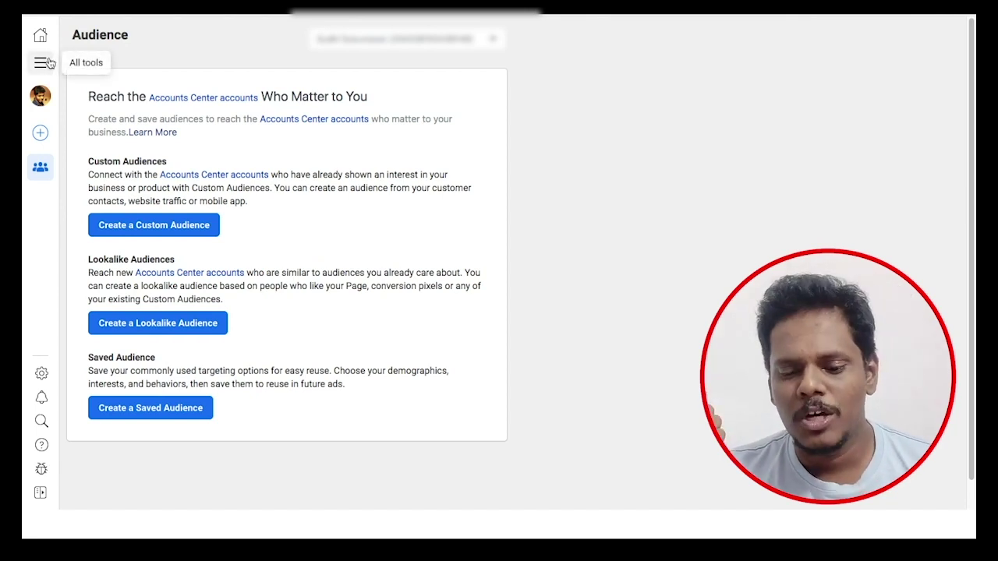
# Step: Look through the Advertise, Analyze and report, Engage customers and Sell products and services groups in the list of all tools
pyautogui.click(43, 62)
pyautogui.scroll(-2, 138, 310)
pyautogui.scroll(-4, 144, 321)
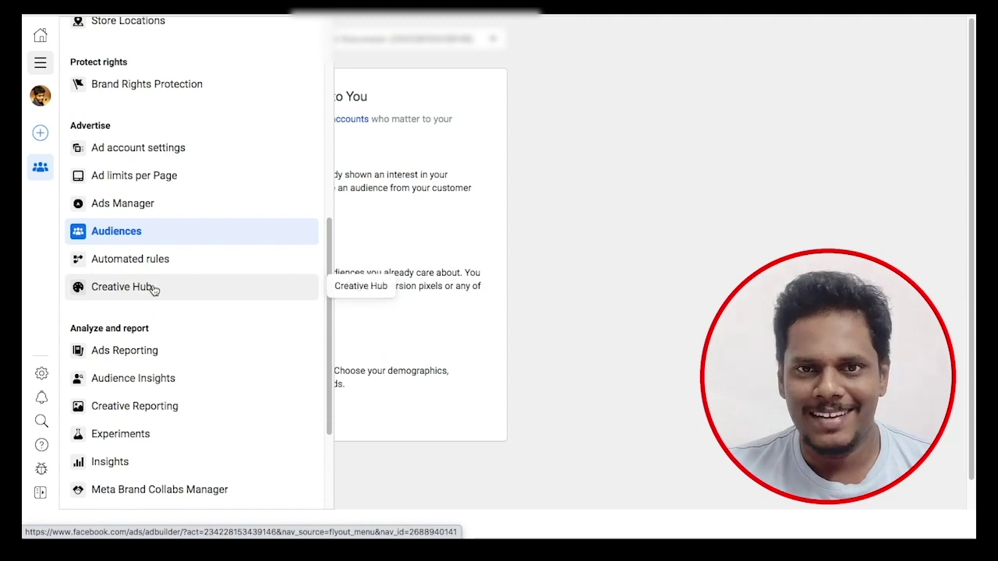
pyautogui.scroll(-1, 152, 292)
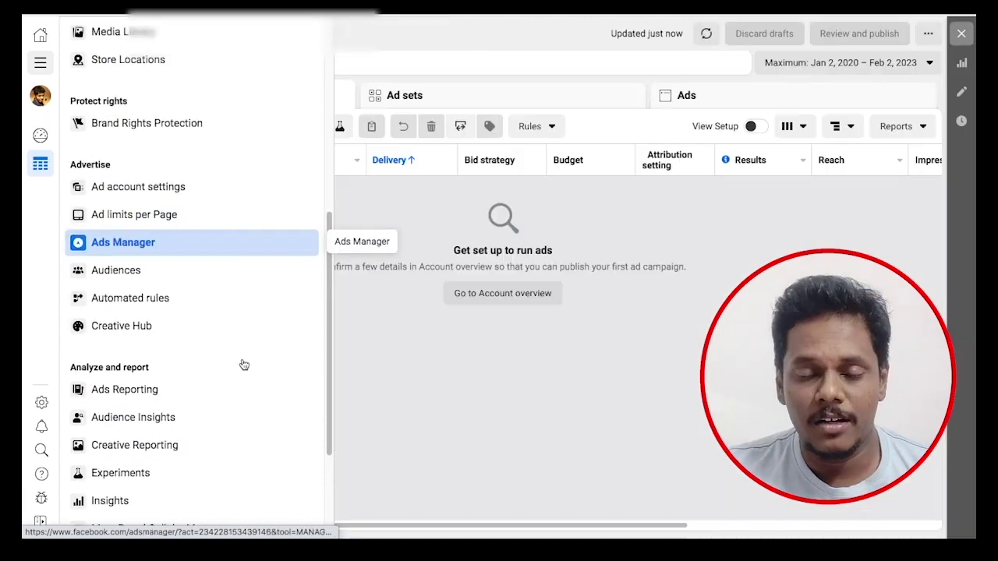
pyautogui.scroll(-2, 242, 364)
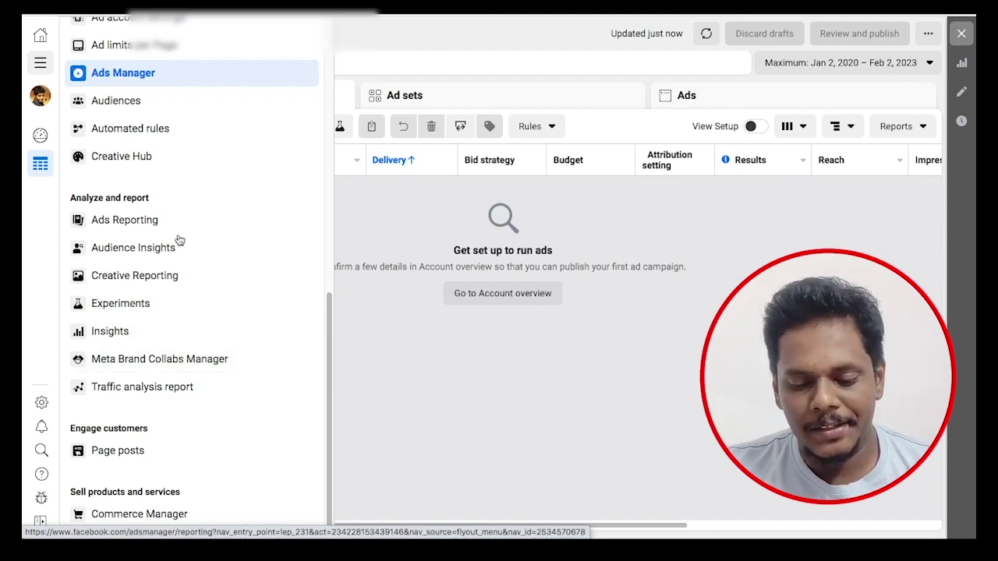
pyautogui.click(216, 447)
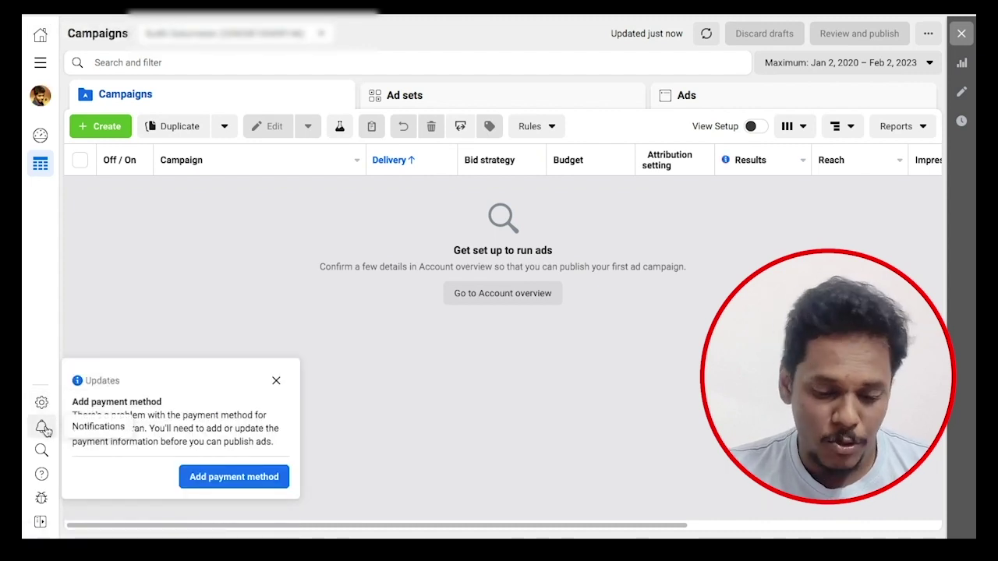
# Step: Open Help and the problem report form, and look through the feedback topics
pyautogui.click(42, 476)
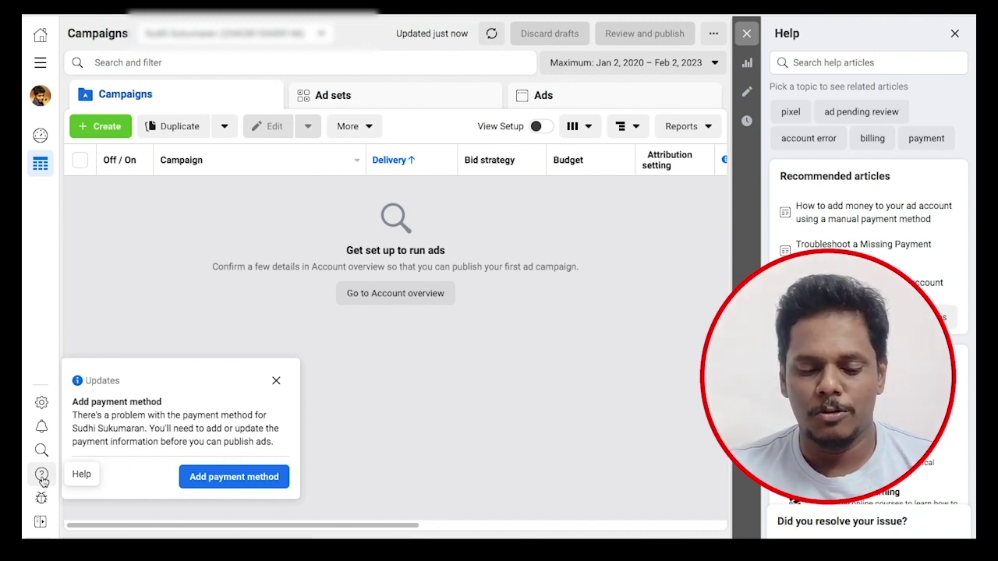
pyautogui.click(43, 499)
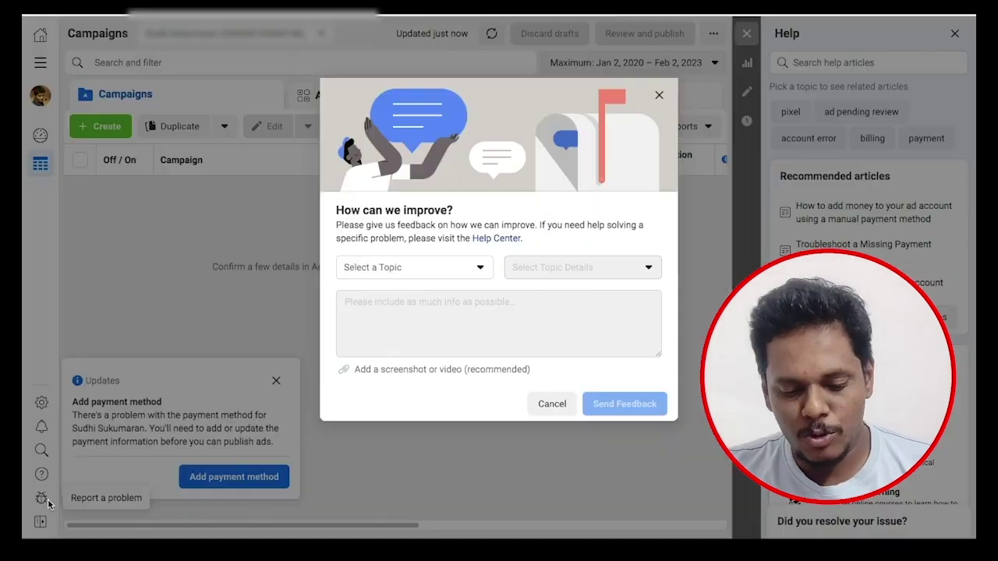
pyautogui.click(429, 264)
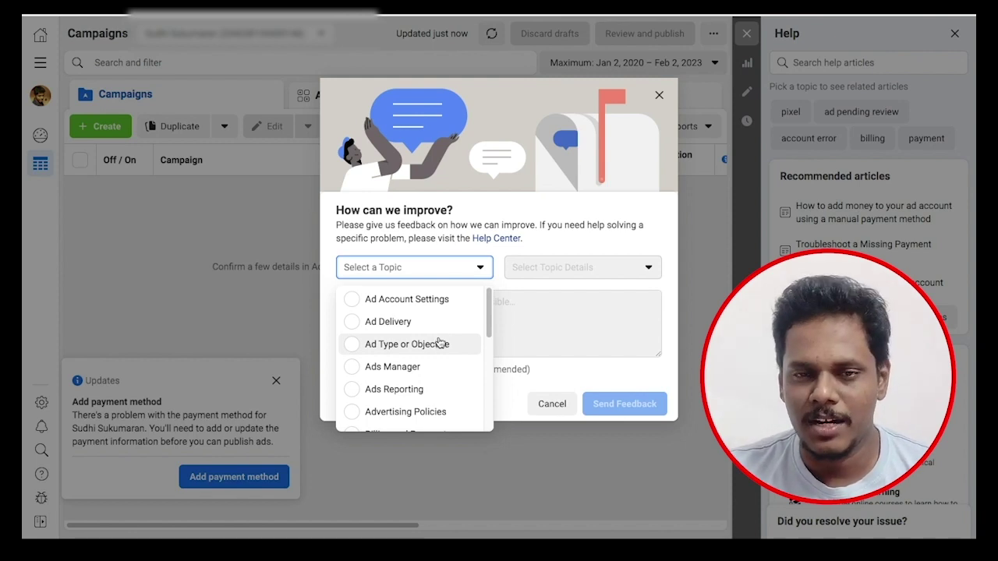
pyautogui.scroll(-1, 440, 357)
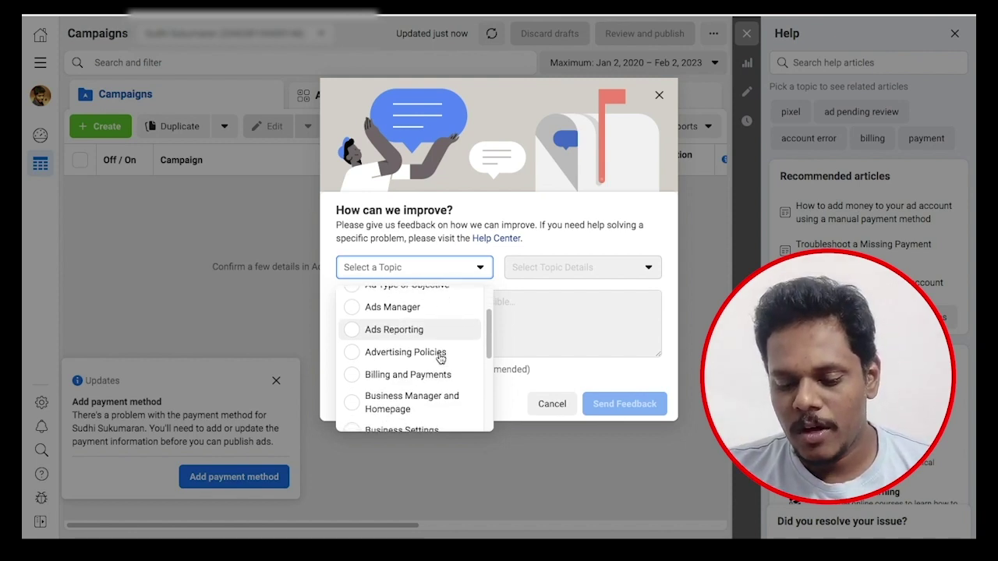
# Step: Choose Advertising Policies as the feedback topic and look through its topic details
pyautogui.click(440, 357)
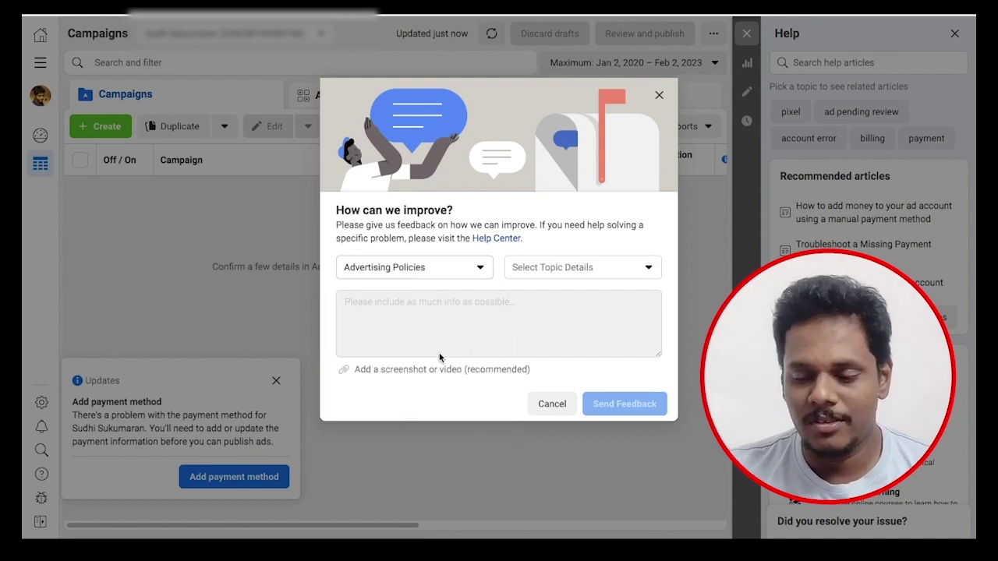
pyautogui.click(573, 276)
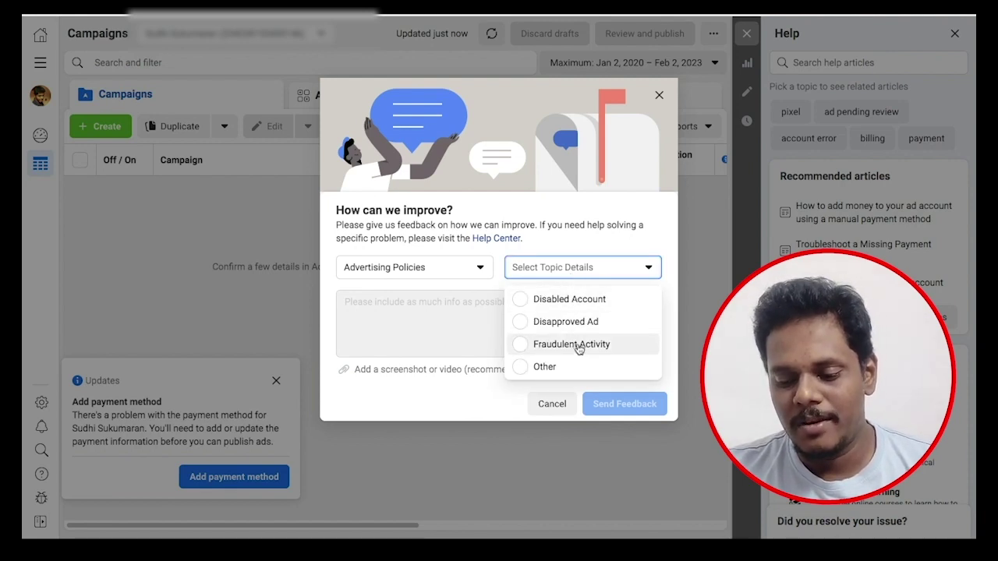
pyautogui.click(484, 314)
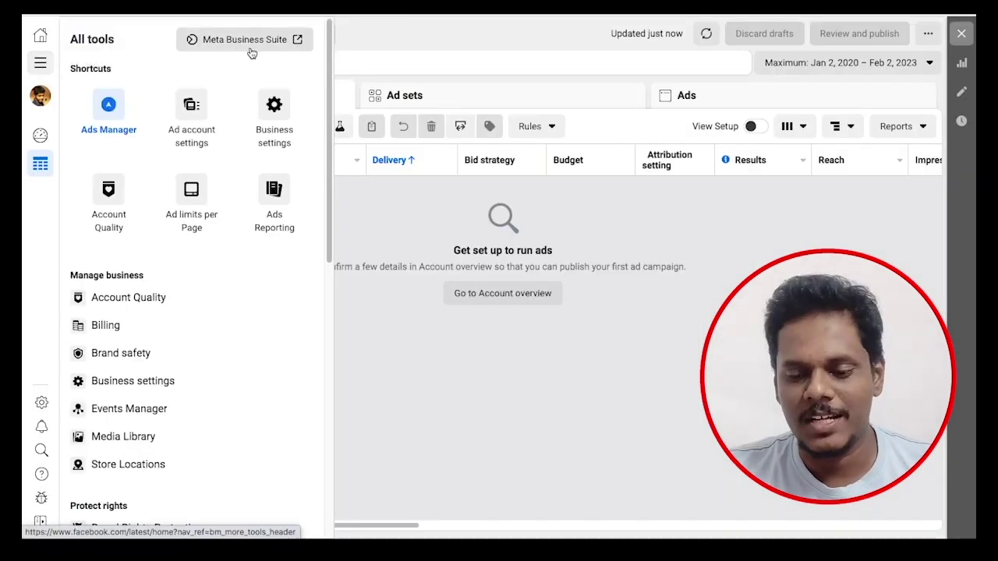
# Step: Open Meta Business Suite, and look through its home page and the recommended actions for getting started
pyautogui.click(252, 46)
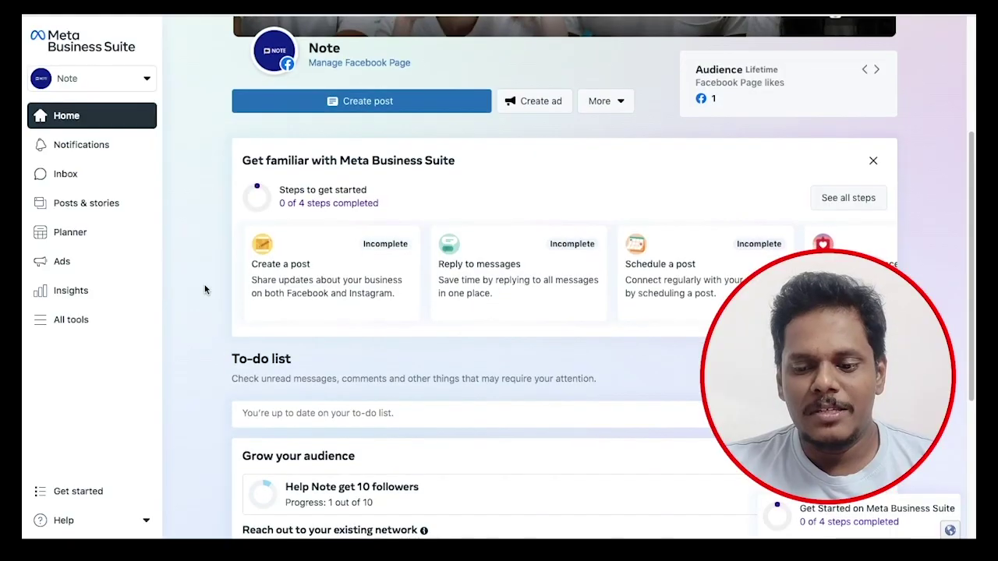
pyautogui.scroll(-1, 205, 289)
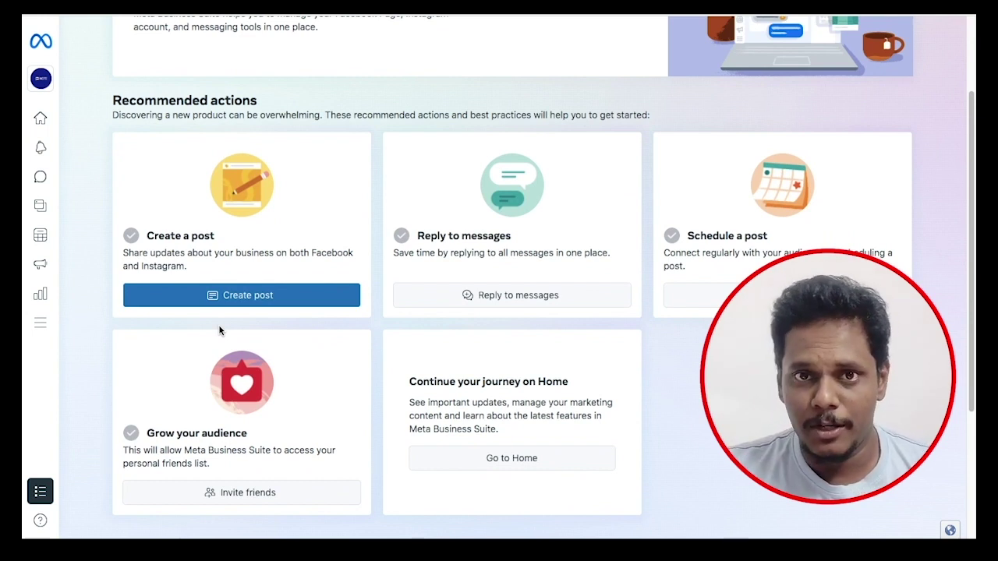
pyautogui.scroll(-1, 219, 331)
pyautogui.scroll(3, 219, 331)
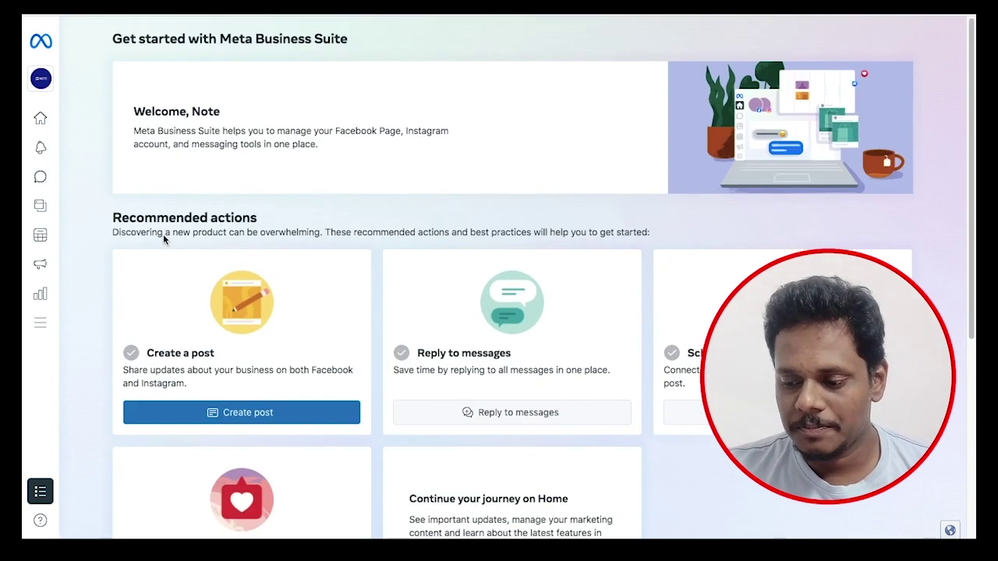
# Step: Return to the Business Suite home page, and view the Posts & stories page and the Inbox
pyautogui.click(38, 123)
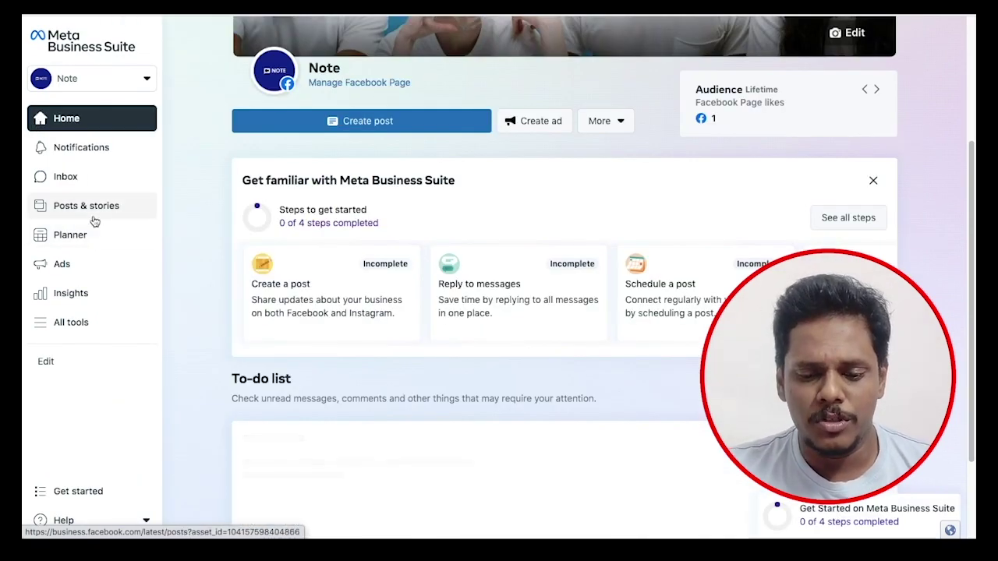
pyautogui.click(92, 218)
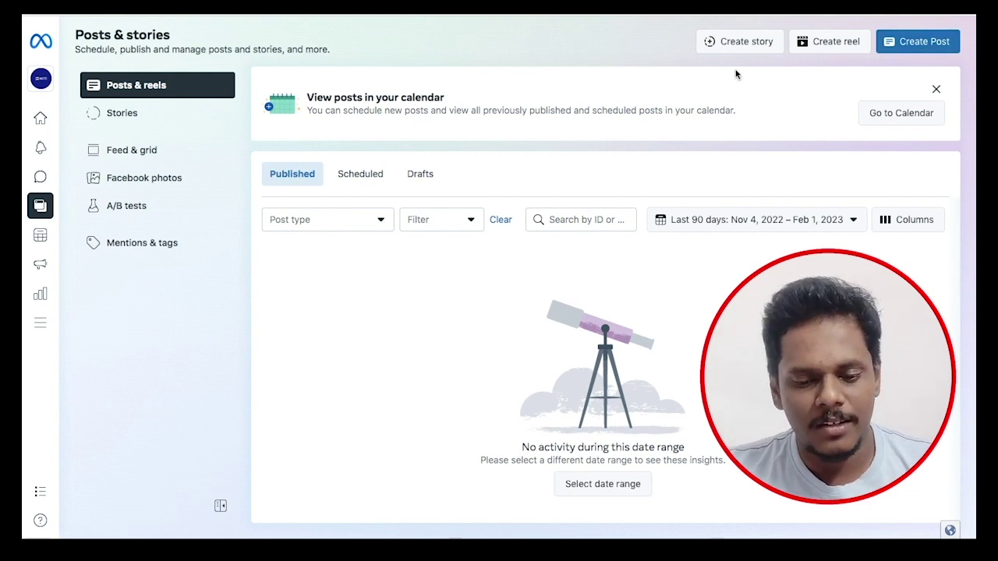
pyautogui.moveTo(60, 141)
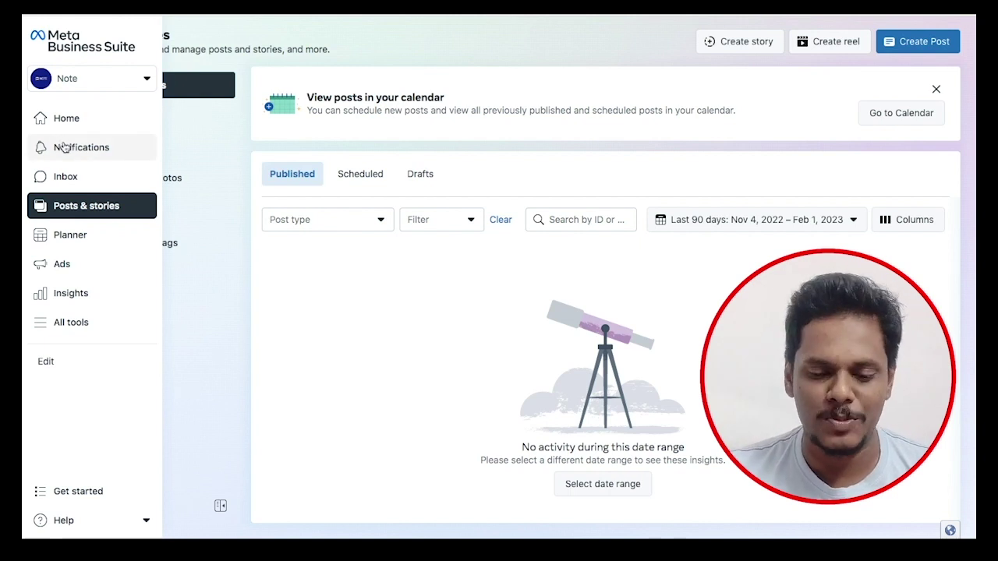
pyautogui.click(88, 181)
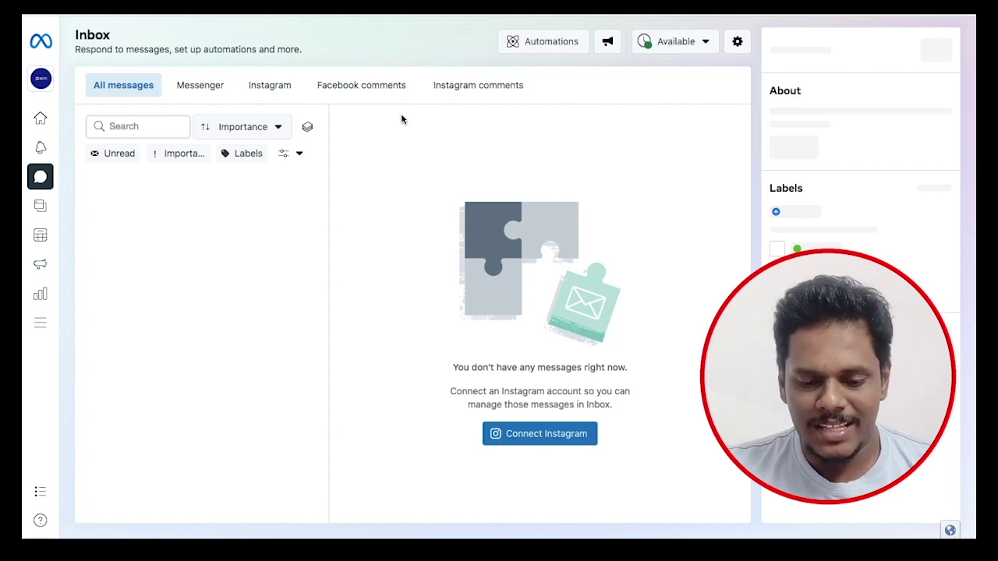
# Step: View the Planner's marketing calendar and the Ads page
pyautogui.click(70, 233)
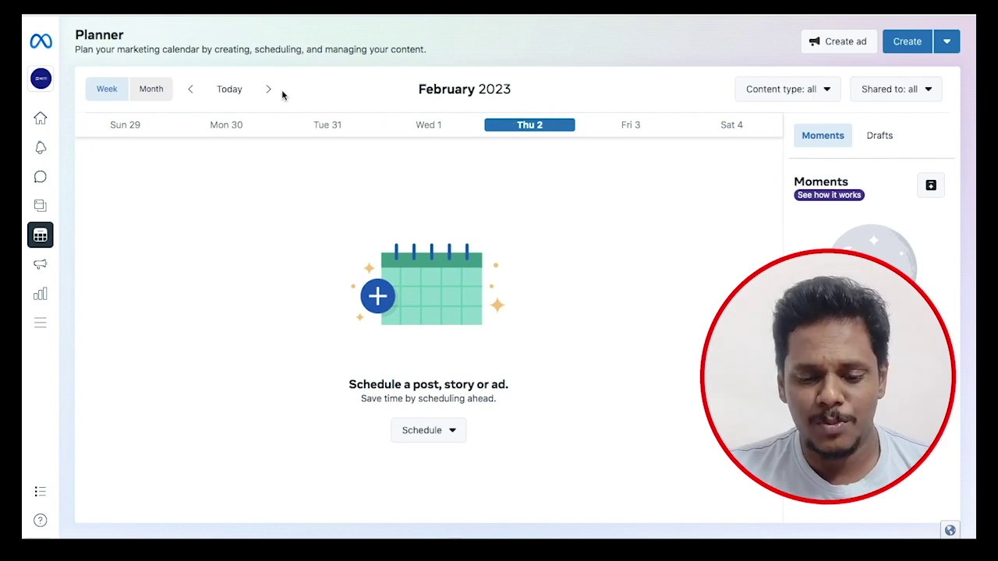
pyautogui.moveTo(30, 259)
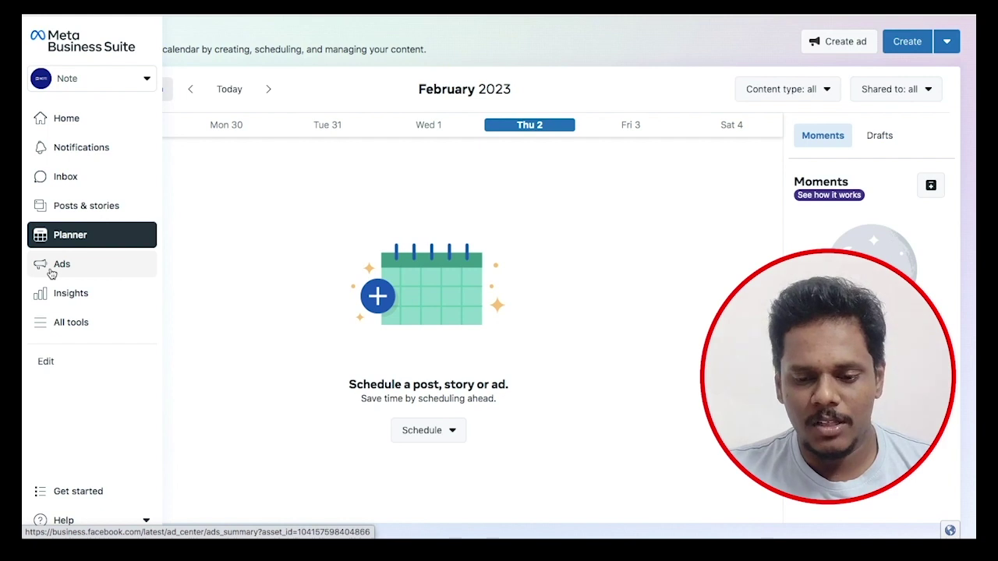
pyautogui.click(51, 269)
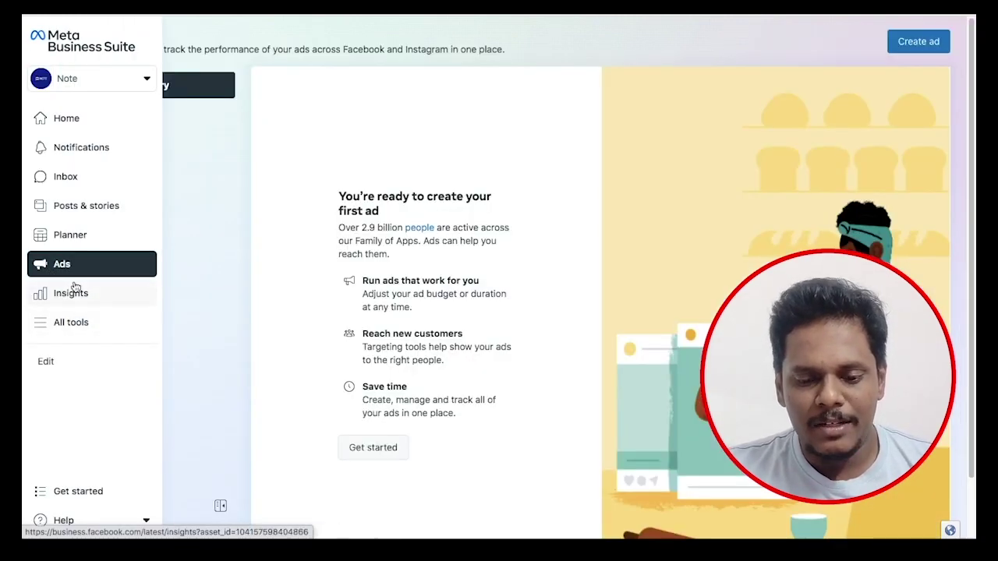
# Step: Open Insights, dismiss the review of the last week, and view the page's reach overview
pyautogui.click(74, 290)
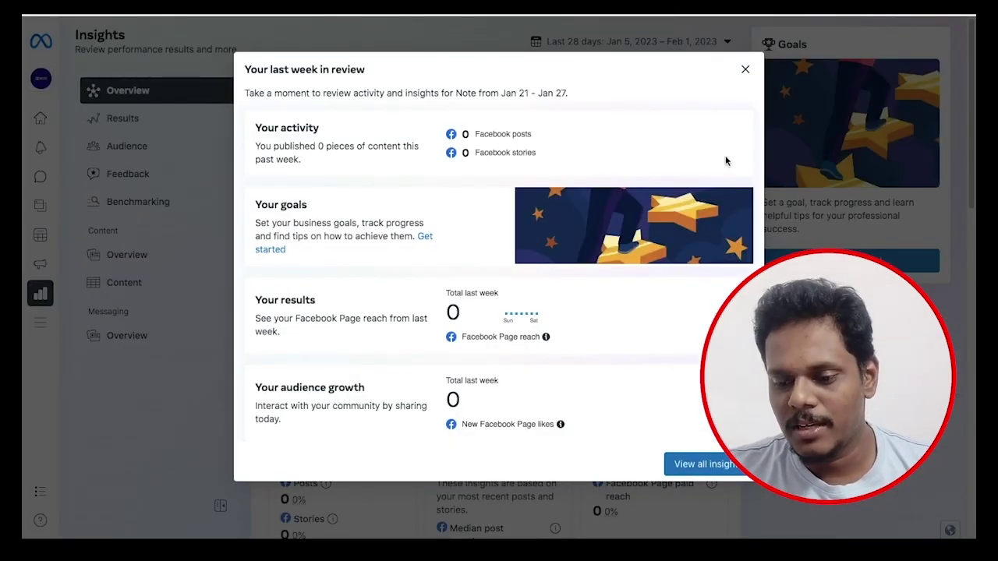
pyautogui.click(746, 69)
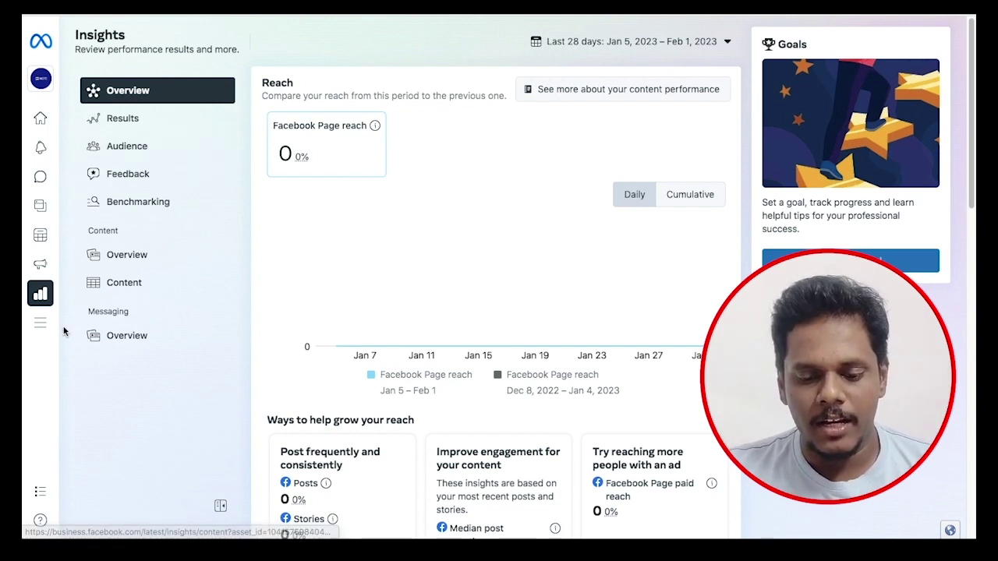
pyautogui.moveTo(54, 333)
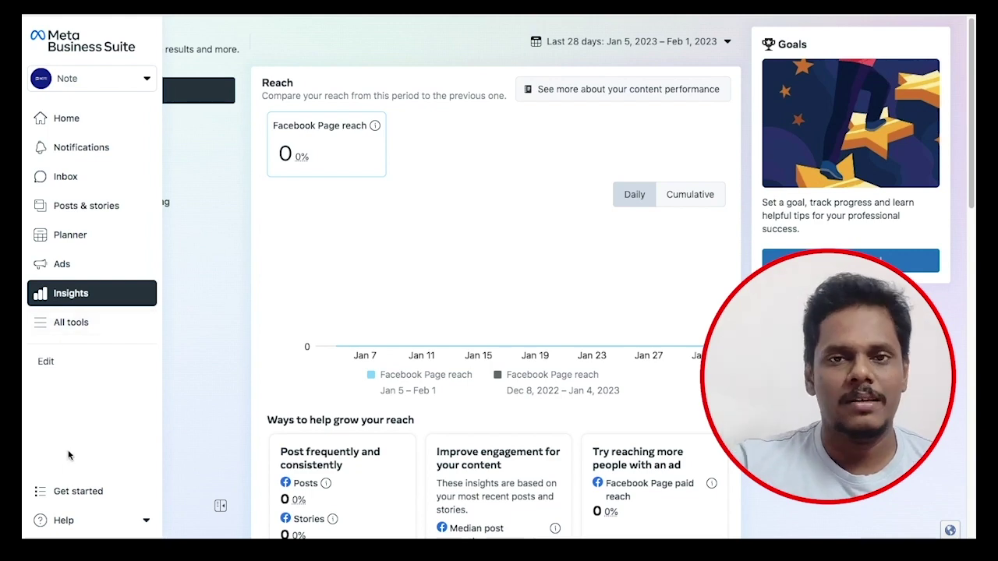